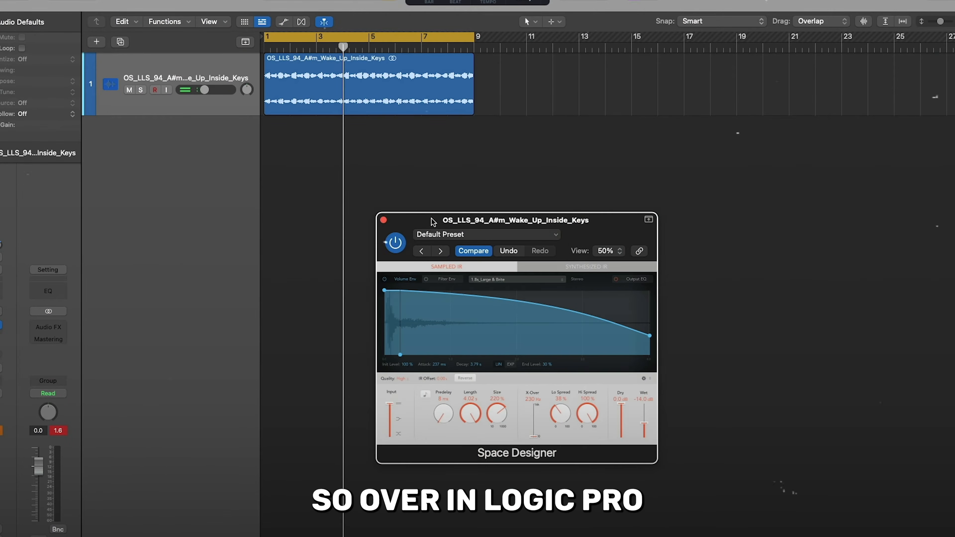
Show track automation in the arrangement and move the Space Designer window clear of the keys region.
{"action": "mouse_move", "coordinate": [431, 222]}
{"action": "left_mouse_down"}
{"action": "mouse_move", "coordinate": [482, 214]}
{"action": "mouse_move", "coordinate": [444, 210]}
{"action": "left_mouse_up"}
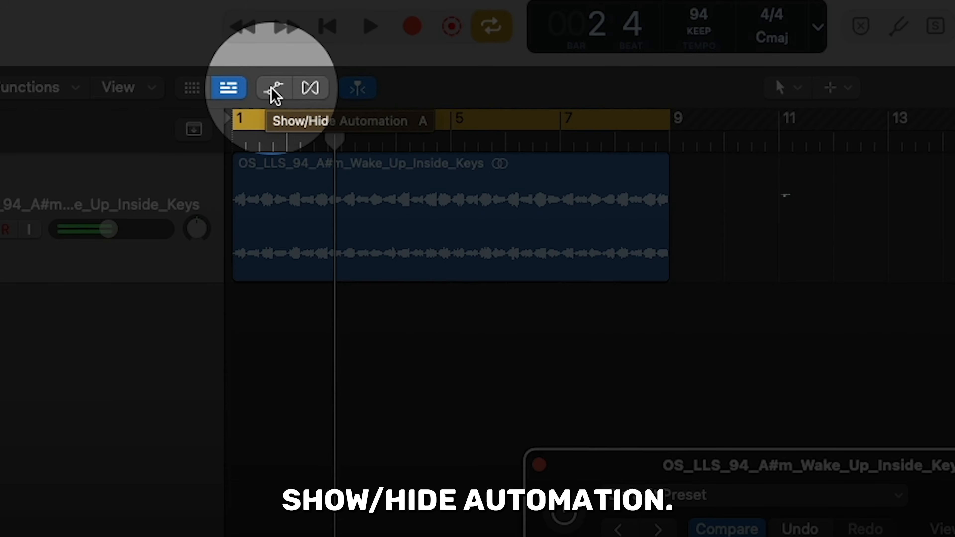
{"action": "left_click", "coordinate": [272, 91]}
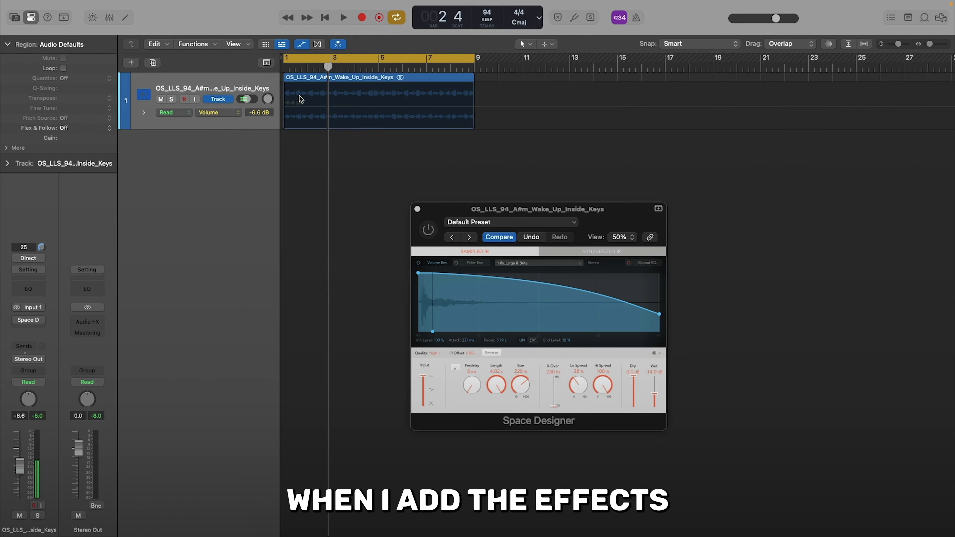
{"action": "left_click_drag", "start_coordinate": [568, 211], "coordinate": [524, 177]}
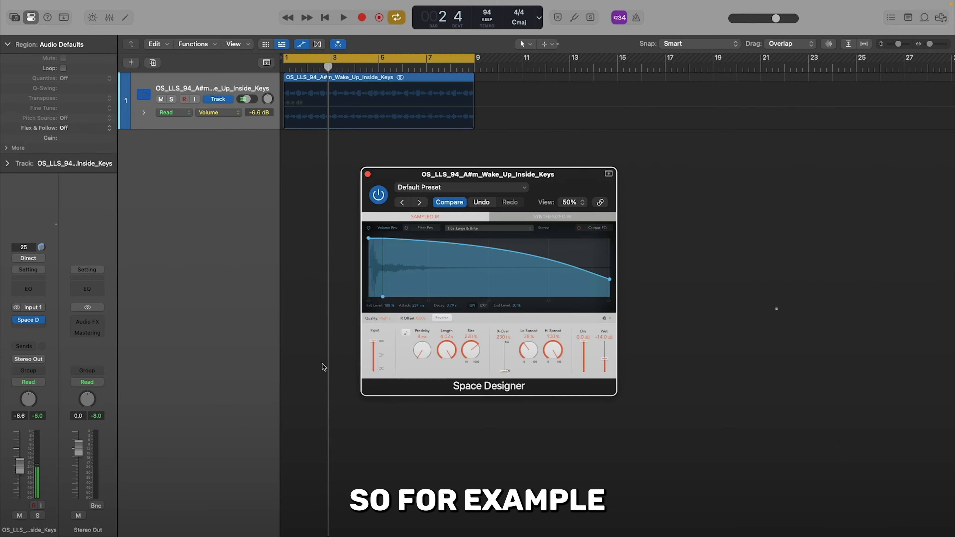
Lower Space Designer's Wet level to Mute and set the keys track's automation mode to Touch.
{"action": "left_click_drag", "start_coordinate": [609, 373], "coordinate": [605, 376]}
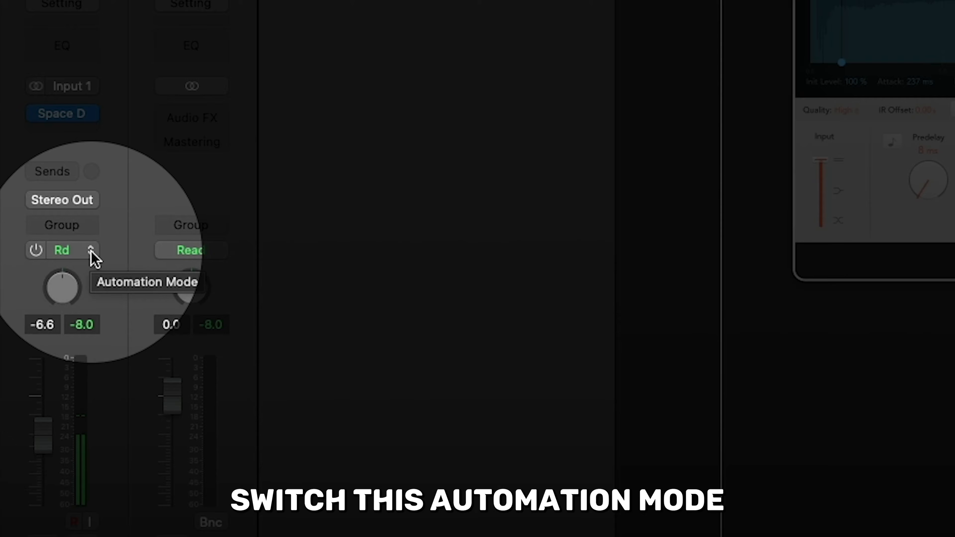
{"action": "left_click", "coordinate": [91, 250]}
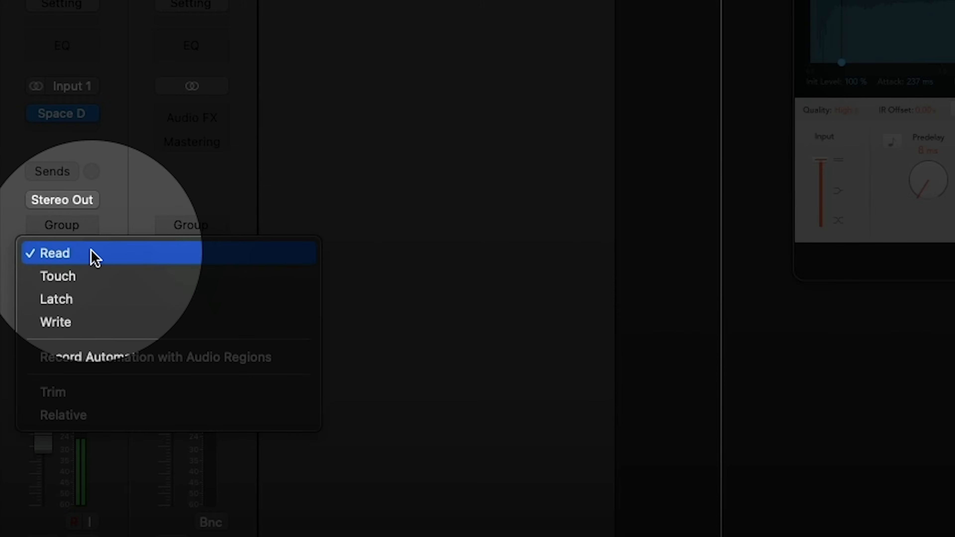
{"action": "left_click", "coordinate": [96, 281]}
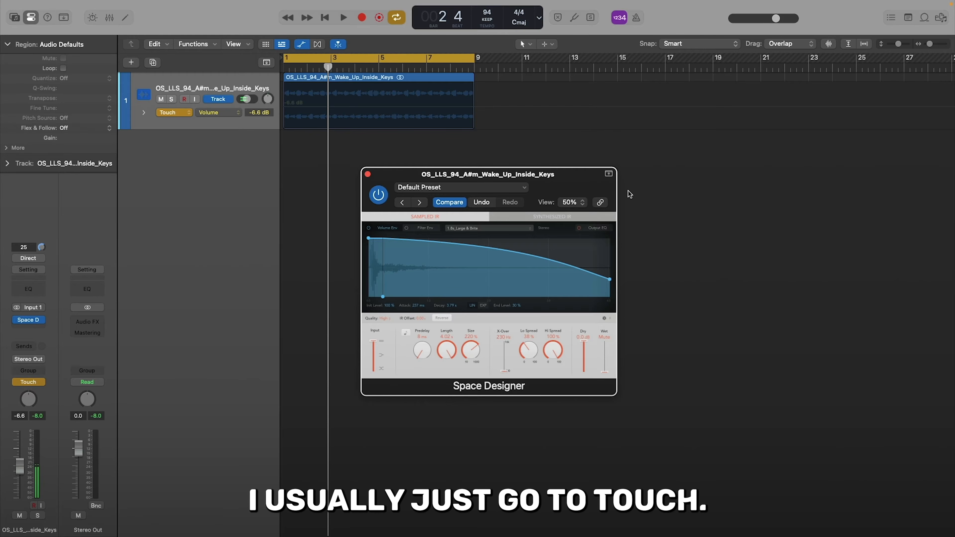
Record Output Wet automation during playback from bar 1, raising Space Designer's Wet level gradually from Mute to -4.0 dB.
{"action": "mouse_move", "coordinate": [544, 179]}
{"action": "left_mouse_down"}
{"action": "mouse_move", "coordinate": [527, 186]}
{"action": "mouse_move", "coordinate": [534, 188]}
{"action": "left_mouse_up"}
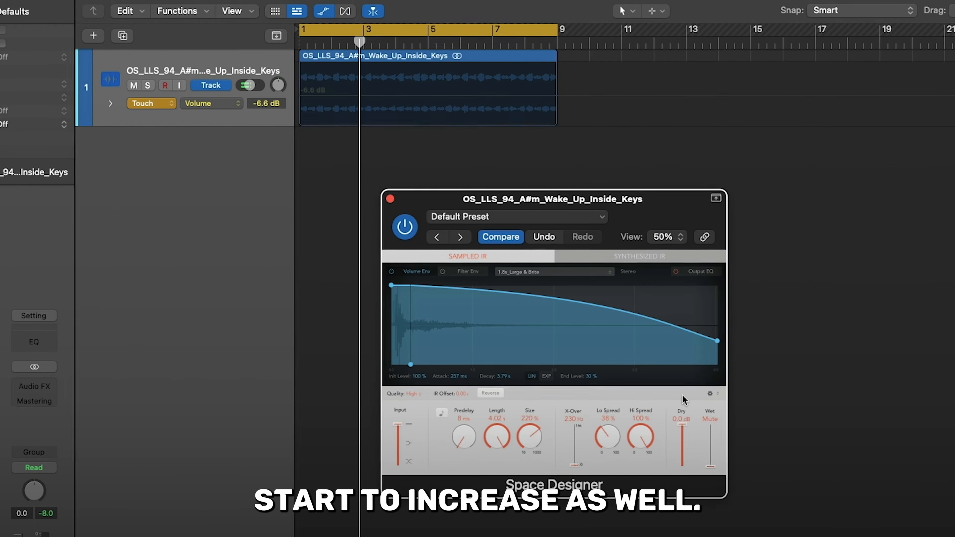
{"action": "key", "text": "space"}
{"action": "left_click_drag", "start_coordinate": [710, 467], "coordinate": [722, 439]}
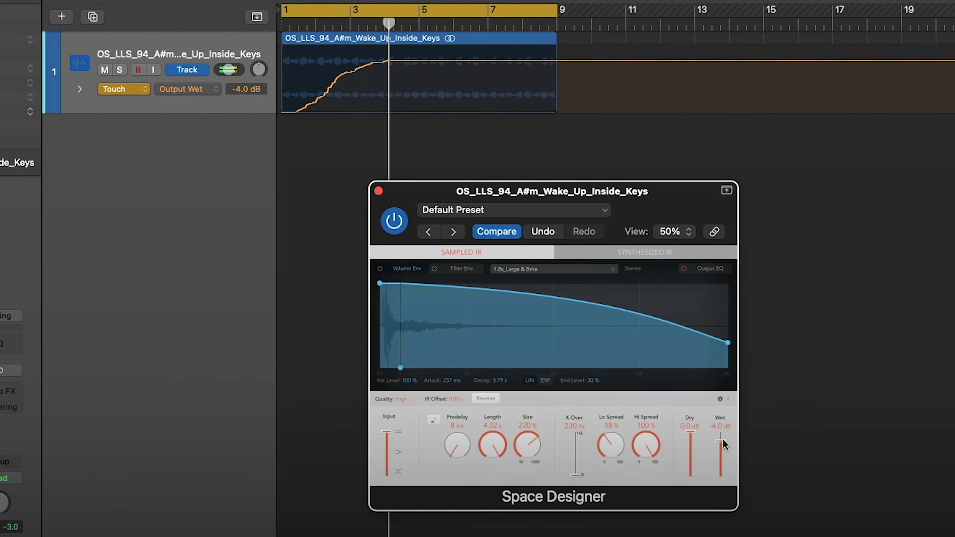
{"action": "key", "text": "space"}
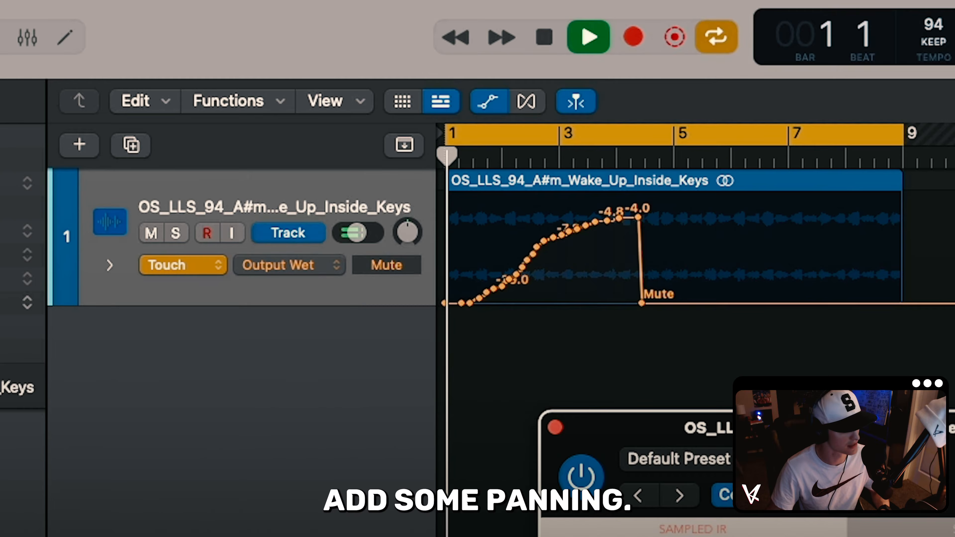
Record pan automation on the keys track by moving its pan control during playback from bar 1.
{"action": "left_click_drag", "start_coordinate": [31, 402], "coordinate": [31, 407]}
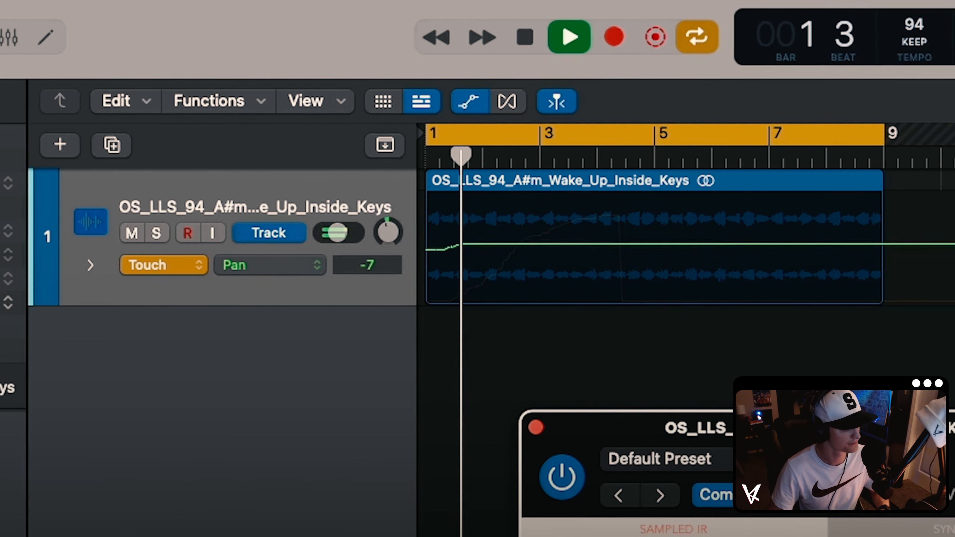
{"action": "left_click_drag", "start_coordinate": [388, 232], "coordinate": [311, 221]}
{"action": "key", "text": "space"}
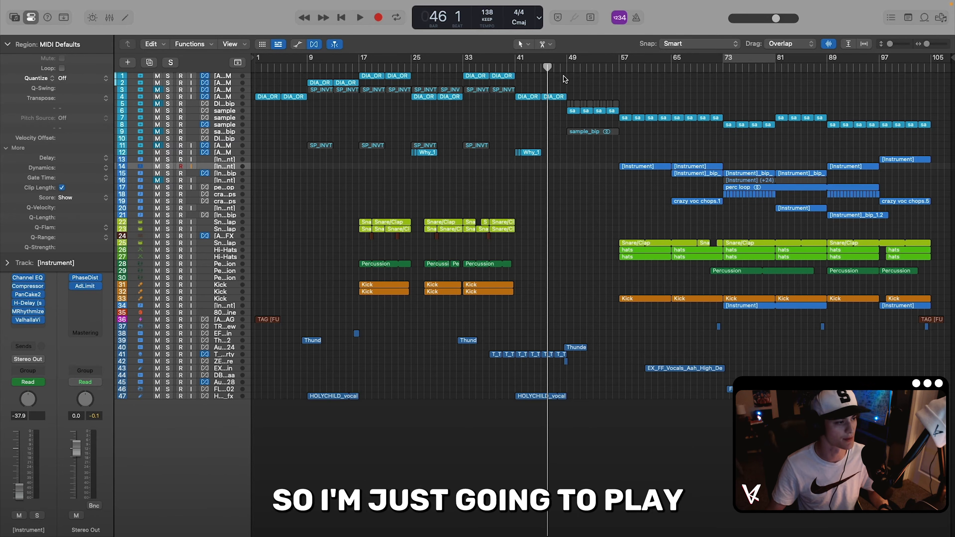
Audition the full arrangement from bar 46 through the section that starts at bar 57.
{"action": "key", "text": "space"}
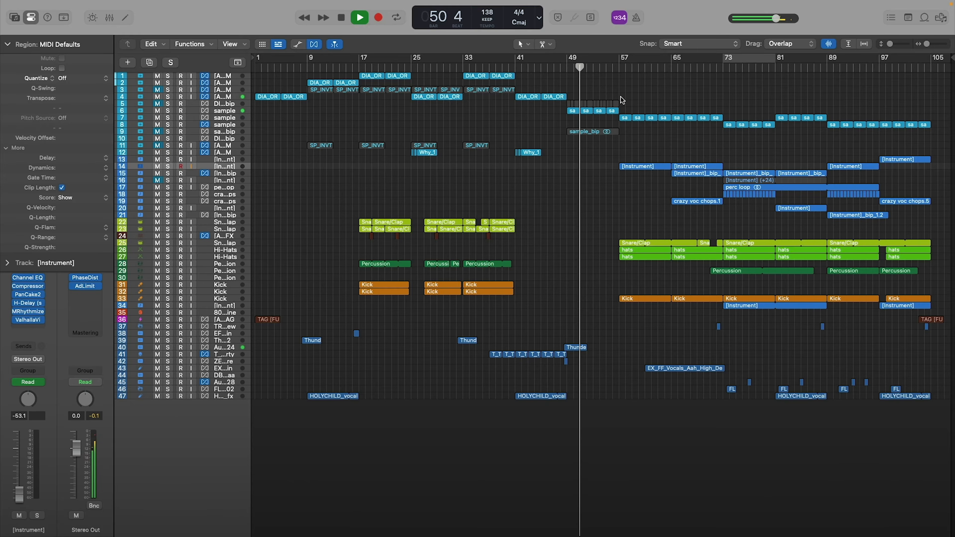
{"action": "key", "text": "space"}
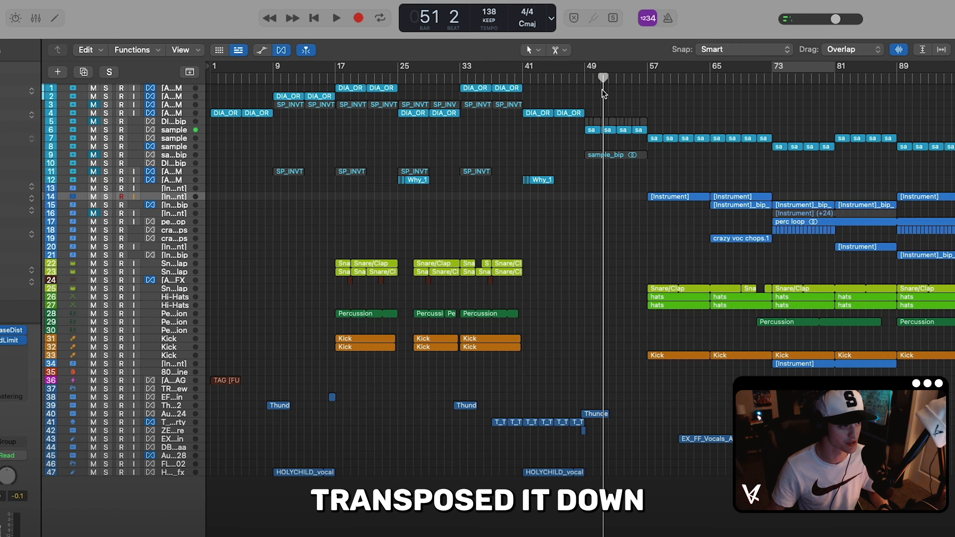
{"action": "key", "text": "space"}
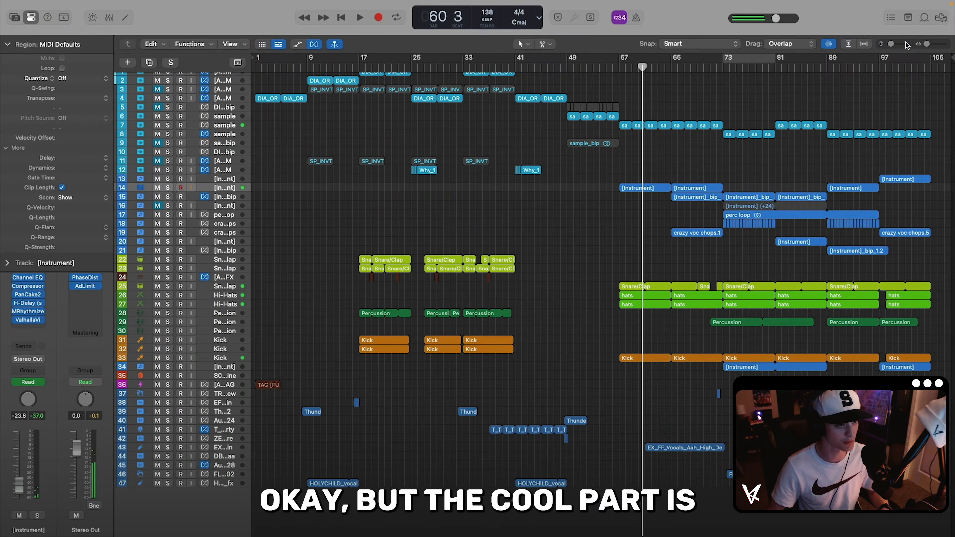
Set the playhead near bar 60 and open track 14's [Instrument] region at bar 57 in the Piano Roll.
{"action": "scroll", "coordinate": [773, 90], "scroll_direction": "up", "scroll_amount": 1}
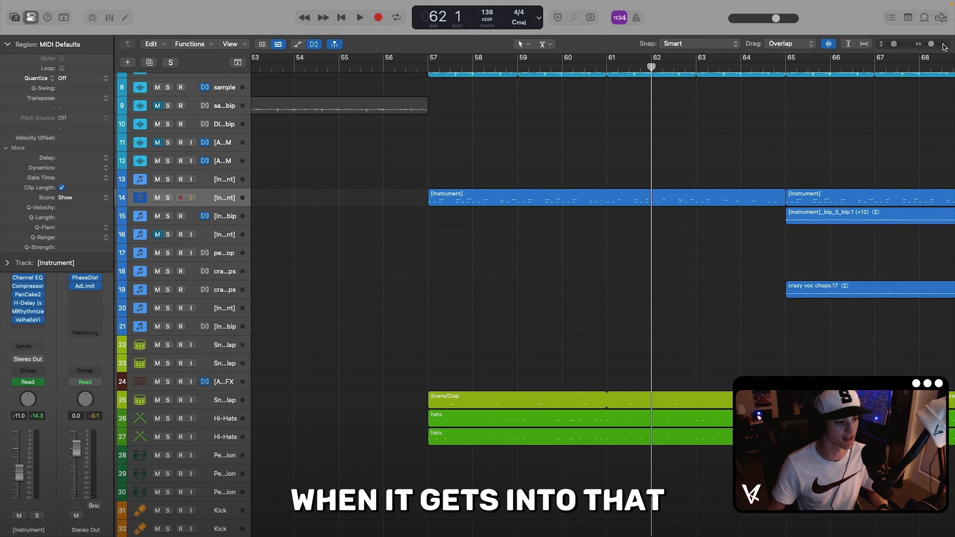
{"action": "scroll", "coordinate": [773, 121], "scroll_direction": "up", "scroll_amount": 6}
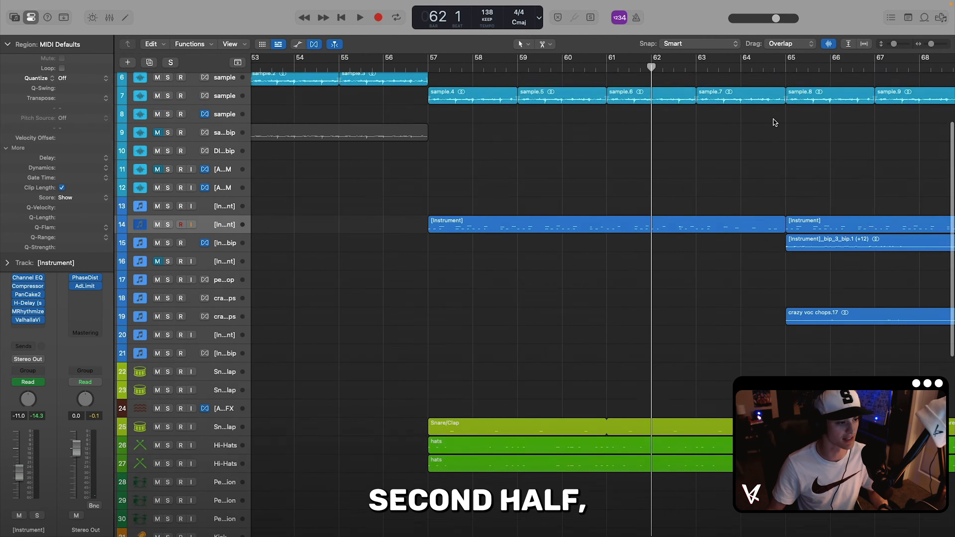
{"action": "left_click", "coordinate": [586, 68]}
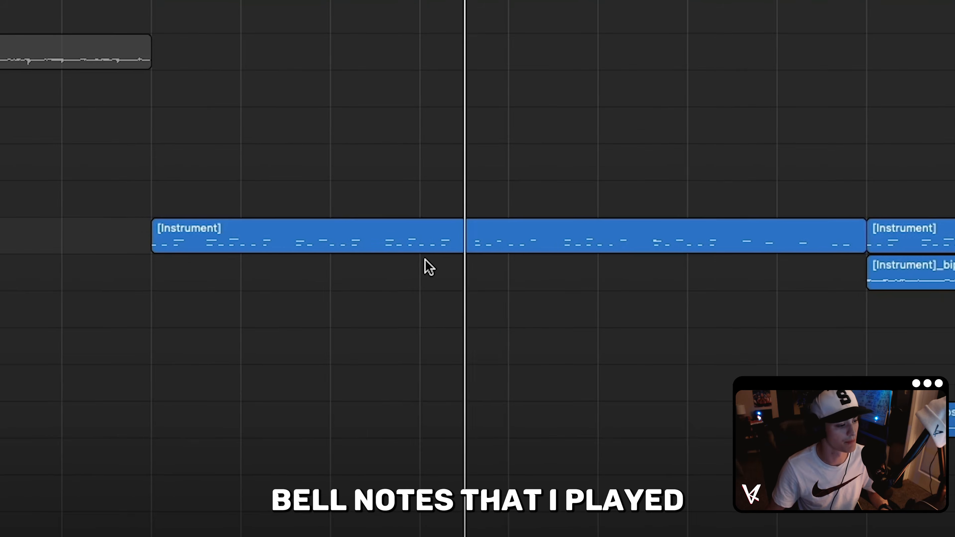
{"action": "double_click", "coordinate": [565, 325]}
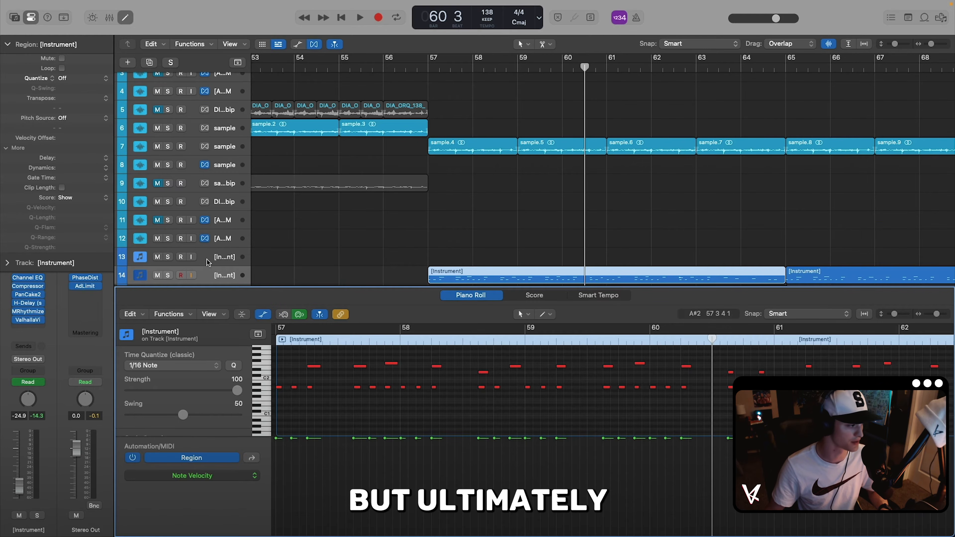
{"action": "key", "text": "e"}
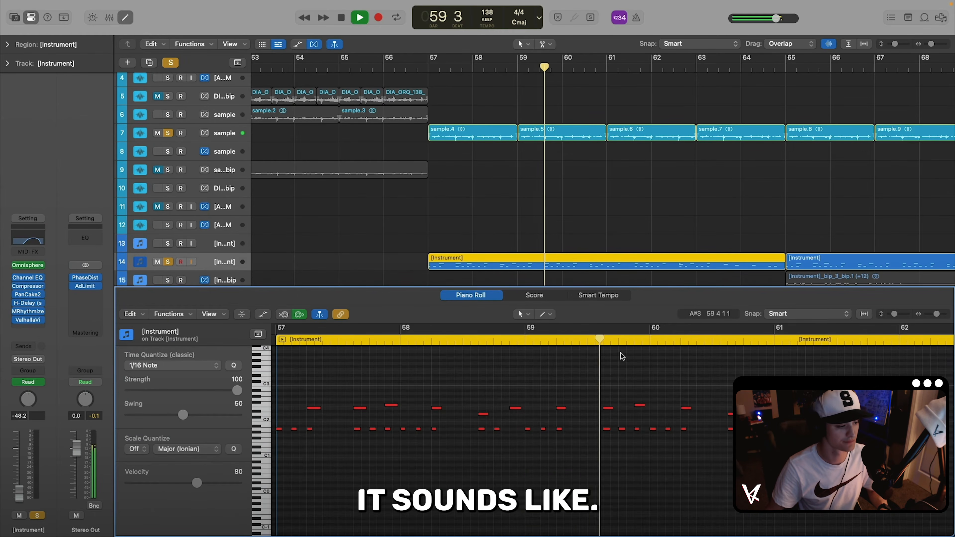
Play the [Instrument] region on track 15 from just before bar 57 to hear it without automation.
{"action": "scroll", "coordinate": [574, 366], "scroll_direction": "right", "scroll_amount": 4}
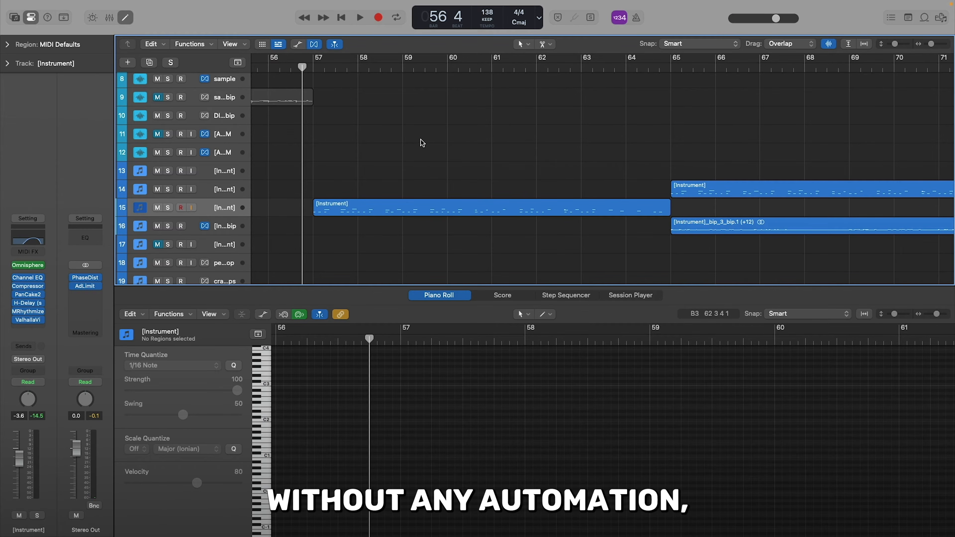
{"action": "key", "text": "space"}
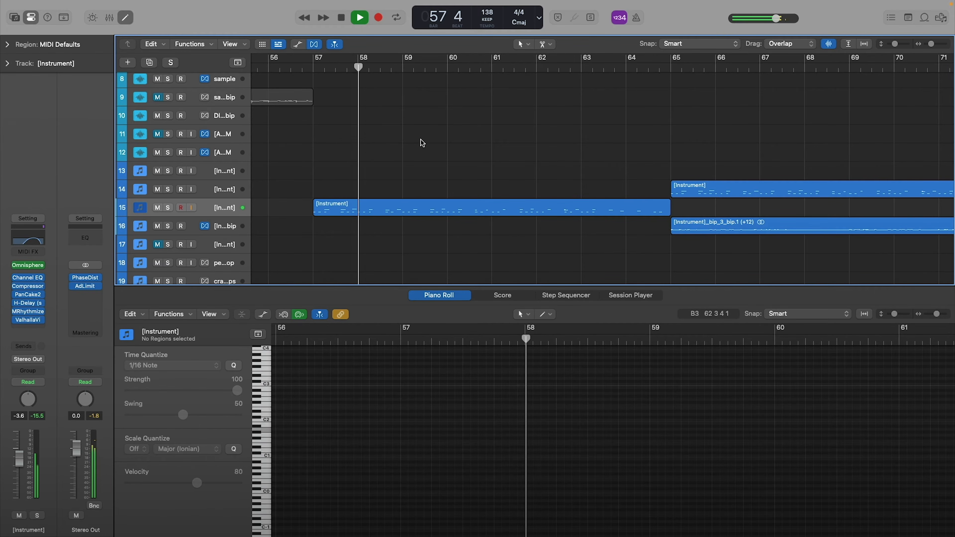
Move the [Instrument] region at bar 57 from track 15 to track 14 and show the track automation.
{"action": "left_click_drag", "start_coordinate": [320, 209], "coordinate": [319, 190]}
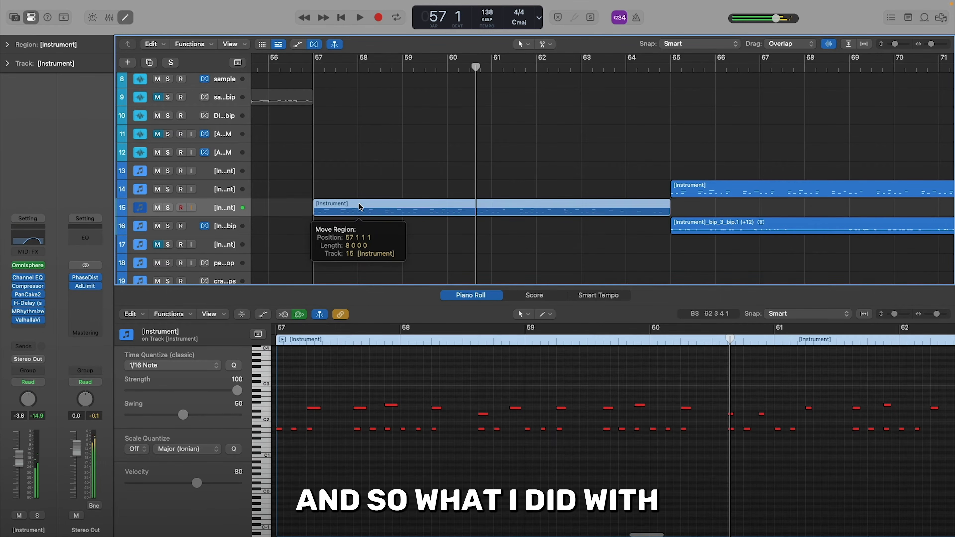
{"action": "key", "text": "a"}
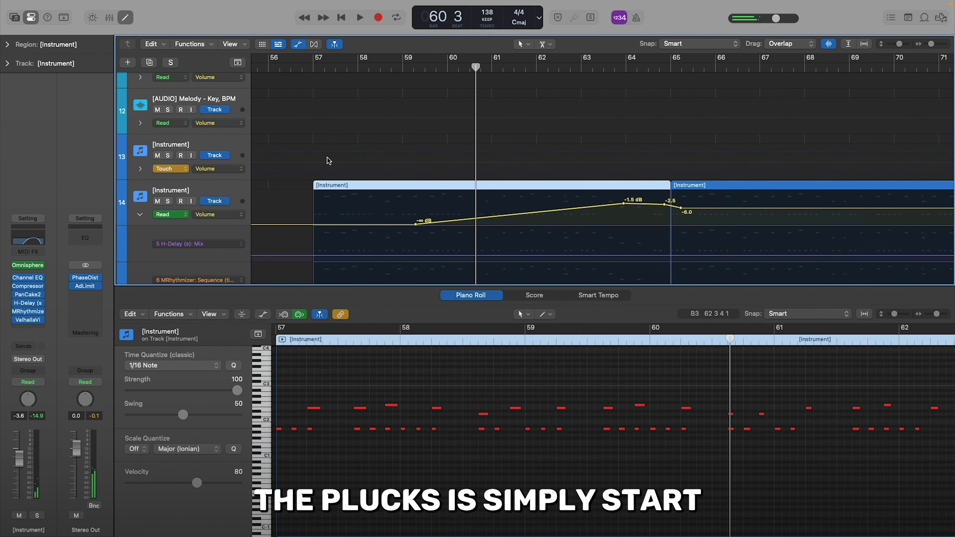
Set the automation mode of [Instrument] track 14 to Touch.
{"action": "left_click", "coordinate": [195, 191]}
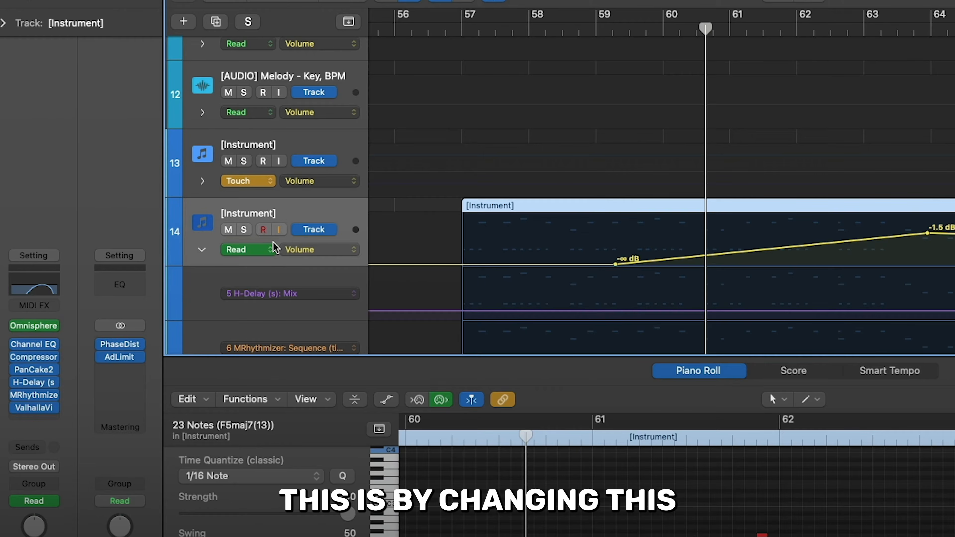
{"action": "left_click", "coordinate": [271, 250]}
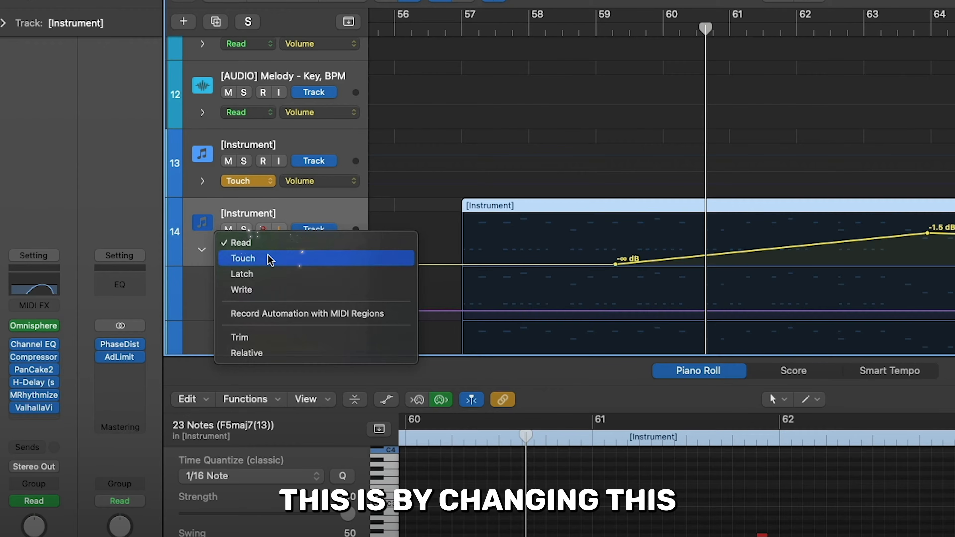
{"action": "left_click", "coordinate": [269, 259]}
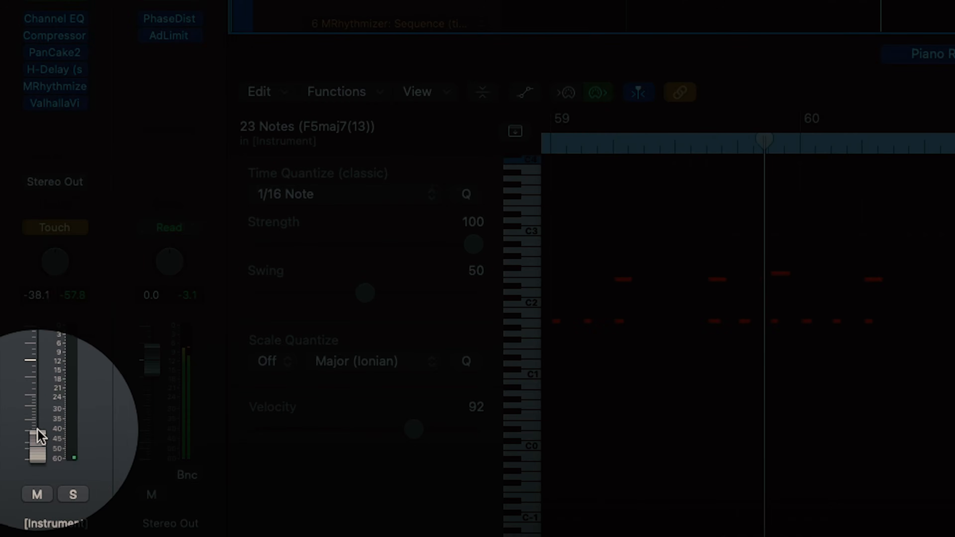
Record a rising volume automation pass on track 14 up to bar 65 by raising its fader during playback.
{"action": "left_click_drag", "start_coordinate": [40, 437], "coordinate": [38, 394]}
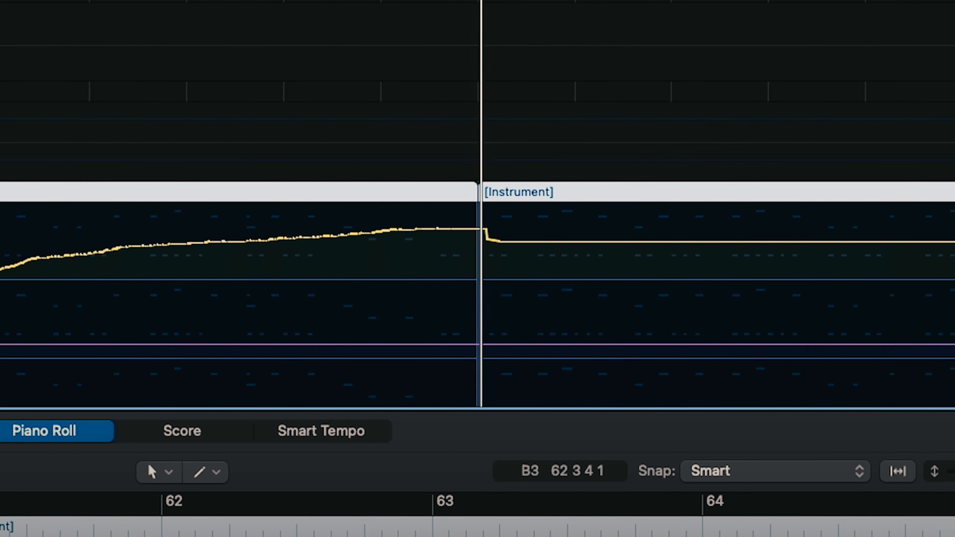
{"action": "key", "text": "space"}
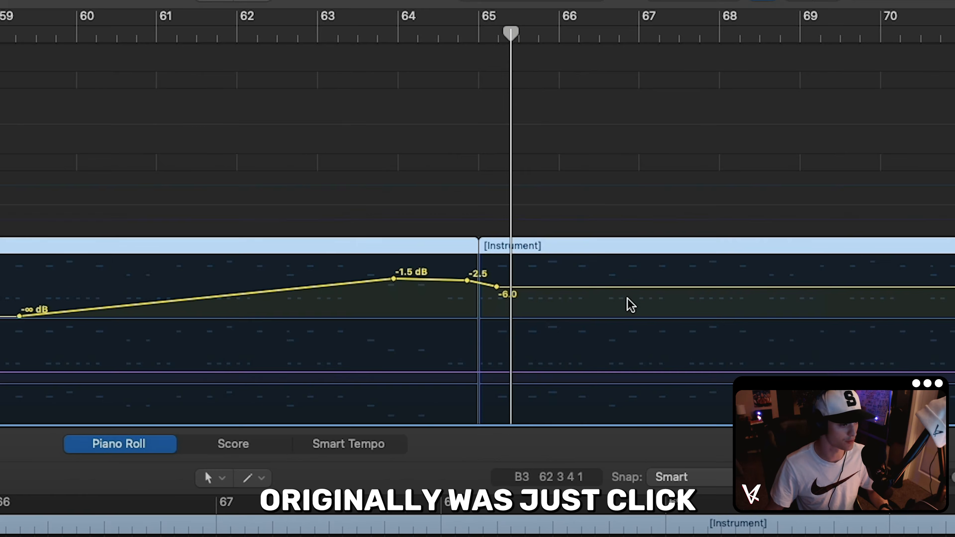
Add volume automation points on track 14 between bars 66 and 68 and lower the stretch between them to -7.0 dB.
{"action": "left_click", "coordinate": [615, 287]}
{"action": "left_click", "coordinate": [683, 287]}
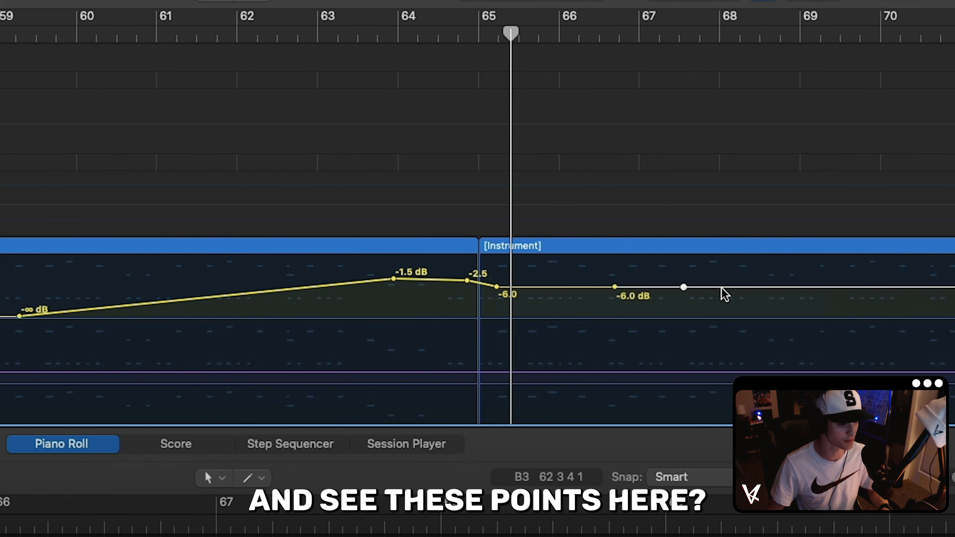
{"action": "mouse_move", "coordinate": [676, 287]}
{"action": "left_mouse_down"}
{"action": "mouse_move", "coordinate": [677, 277]}
{"action": "mouse_move", "coordinate": [675, 288]}
{"action": "left_mouse_up"}
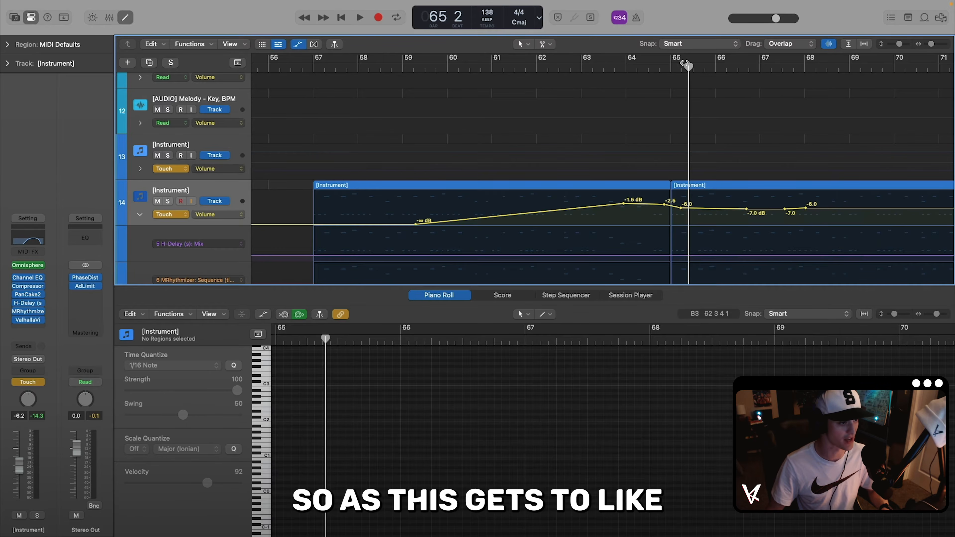
Check the playhead at bars 68 and 69, and pull track 14's volume point at bar 68 down toward bar 69.
{"action": "left_click", "coordinate": [807, 68]}
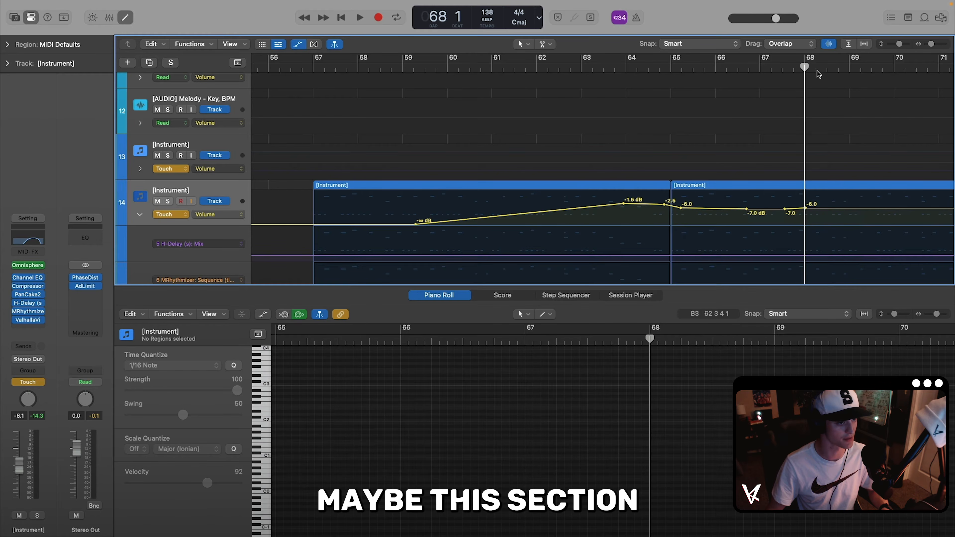
{"action": "left_click", "coordinate": [851, 64]}
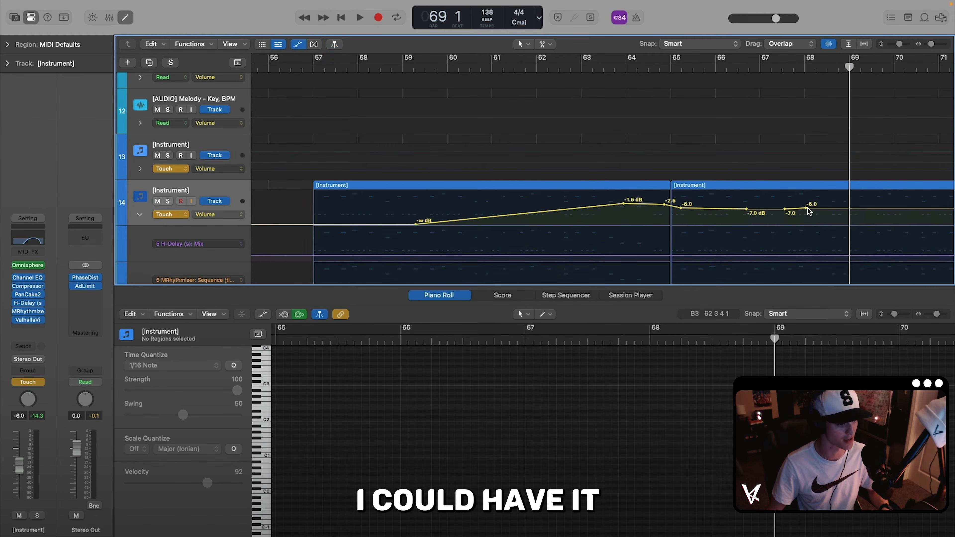
{"action": "left_click_drag", "start_coordinate": [806, 208], "coordinate": [848, 225]}
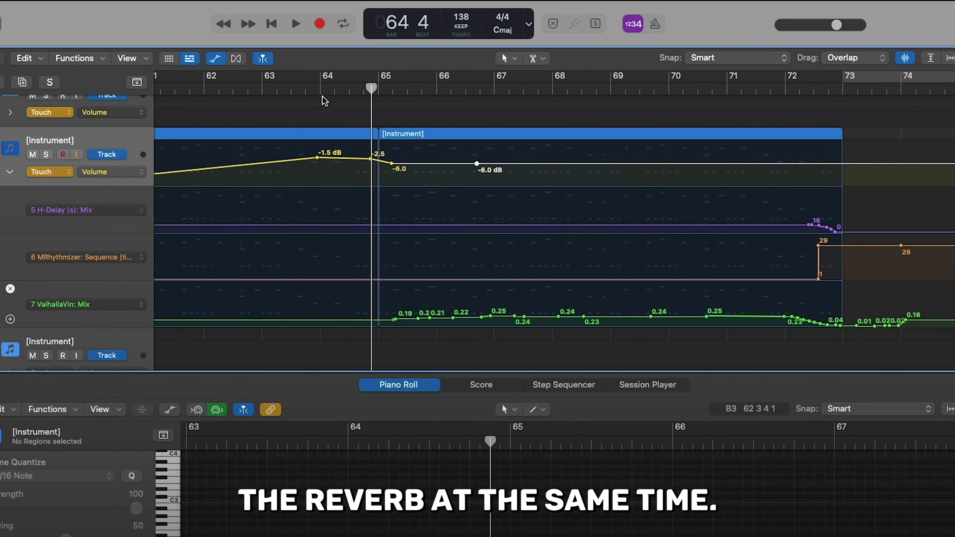
Play from bar 64 to hear track 14's volume and ValhallaVintageVerb Mix automation together.
{"action": "left_click", "coordinate": [322, 90]}
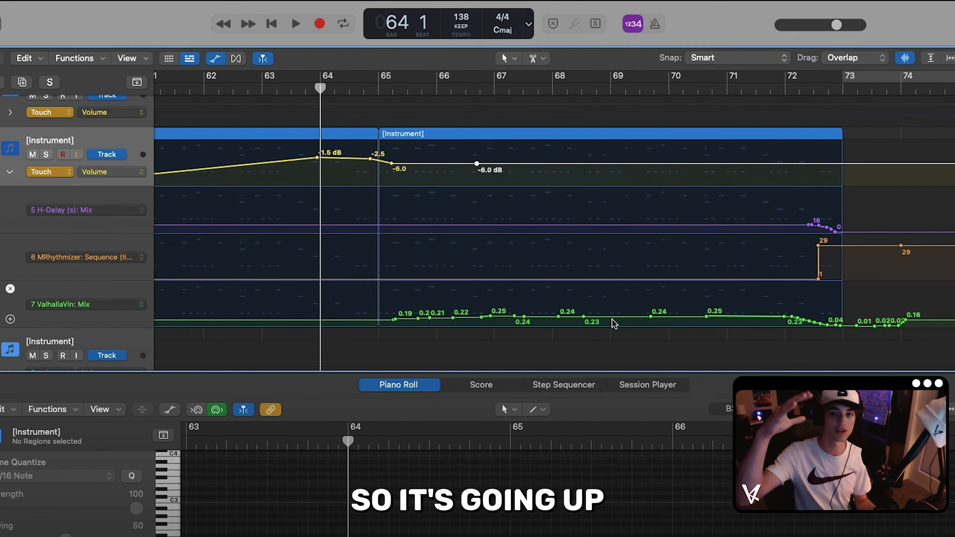
{"action": "key", "text": "space"}
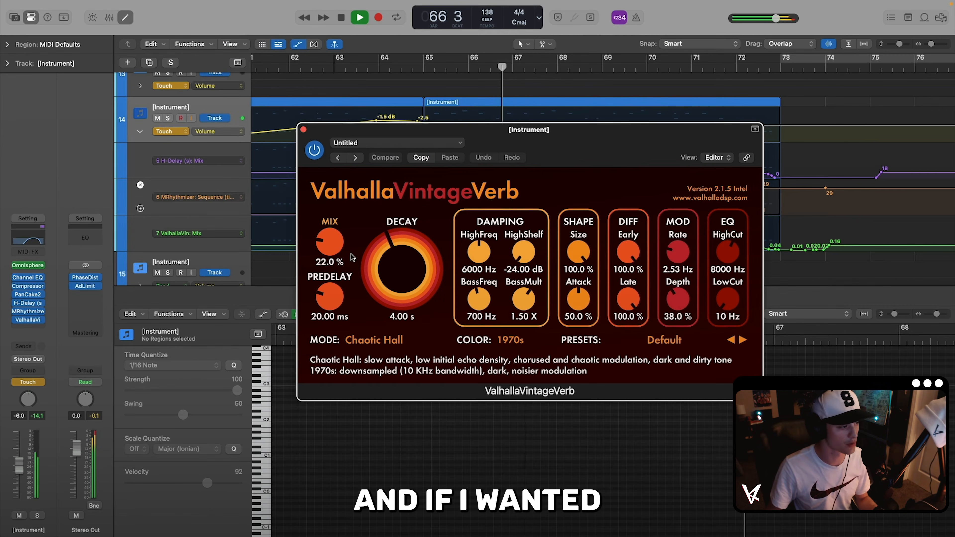
Try recording a ValhallaVintageVerb Mix increase on track 14 during playback from bar 66 to about bar 73.
{"action": "left_click_drag", "start_coordinate": [328, 252], "coordinate": [305, 96]}
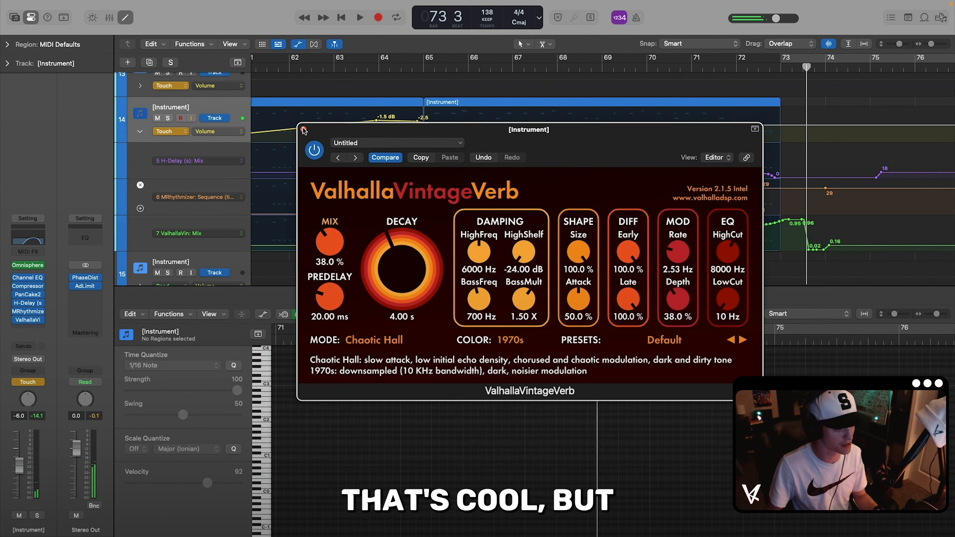
{"action": "left_click", "coordinate": [303, 130]}
{"action": "left_click", "coordinate": [742, 68]}
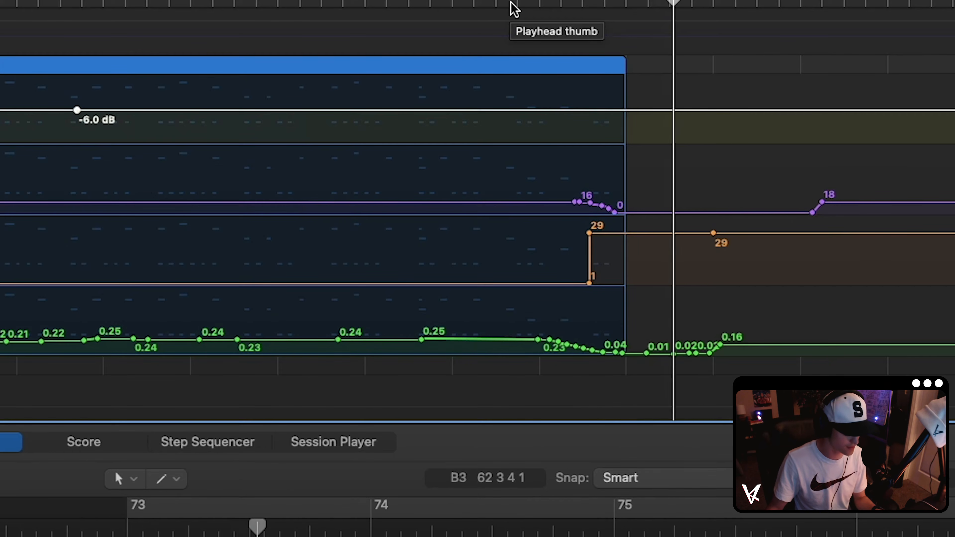
{"action": "key", "text": "space"}
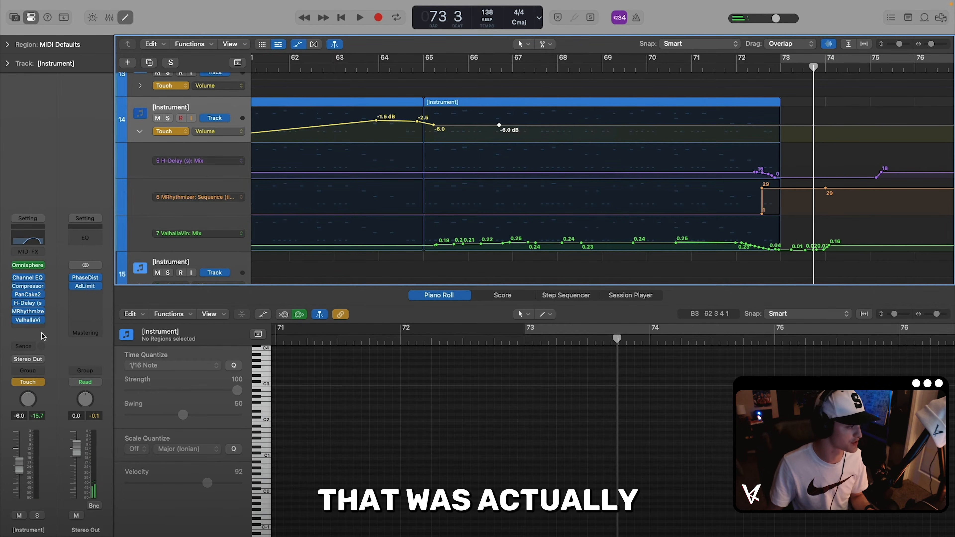
Set track 14's automation mode to Read, and inspect the MRhythmizer plug-in and its Sequence (time) automation parameter.
{"action": "left_click", "coordinate": [27, 382]}
{"action": "left_click", "coordinate": [23, 372]}
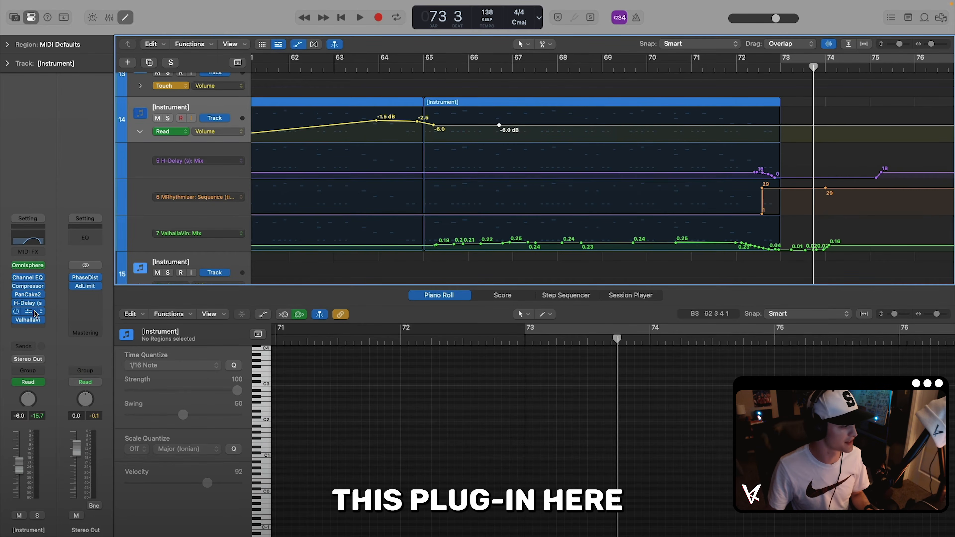
{"action": "left_click", "coordinate": [34, 312]}
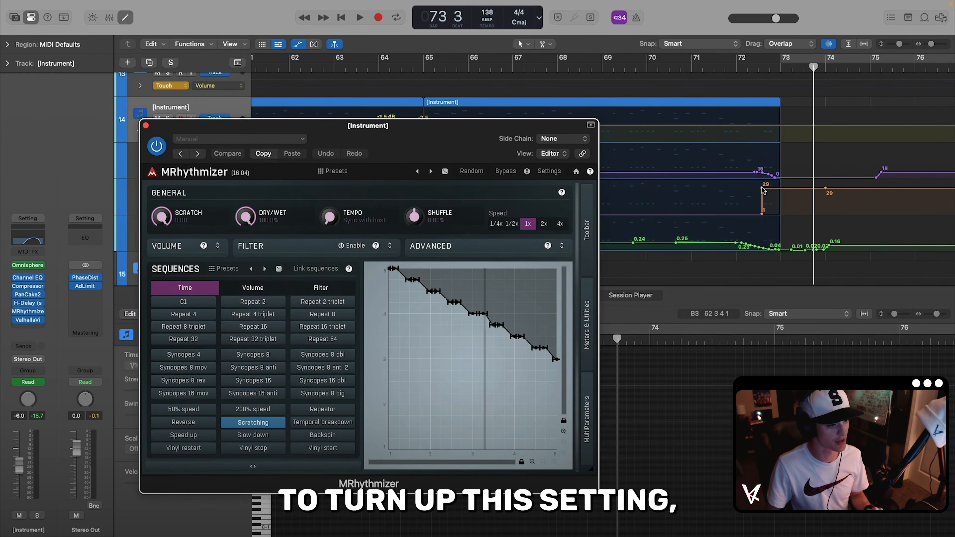
{"action": "left_click", "coordinate": [145, 126]}
{"action": "left_click", "coordinate": [217, 197]}
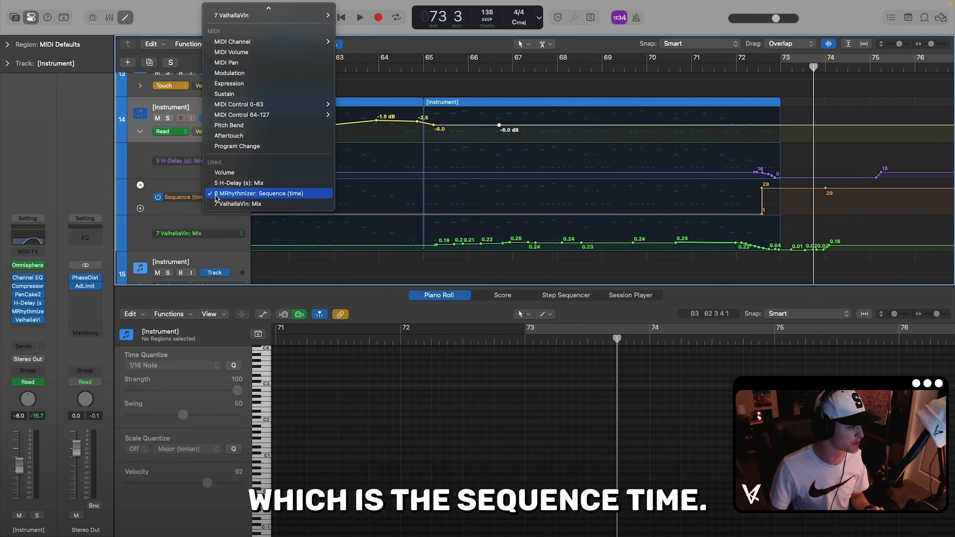
{"action": "left_click", "coordinate": [197, 191]}
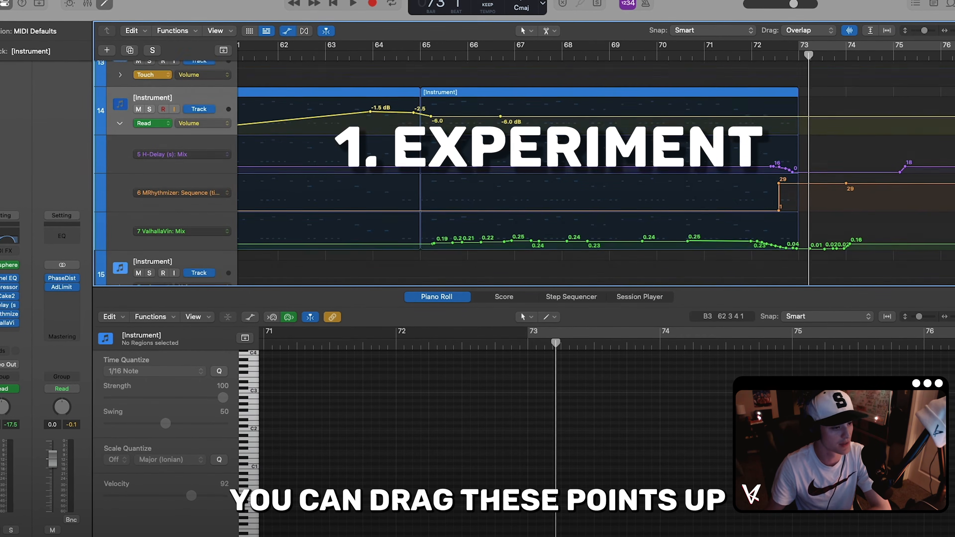
Raise track 14's ValhallaVintageVerb Mix point between bars 68 and 69 to 0.28 and lower its volume point near bar 65 to -3.3 dB.
{"action": "left_click_drag", "start_coordinate": [629, 212], "coordinate": [630, 212]}
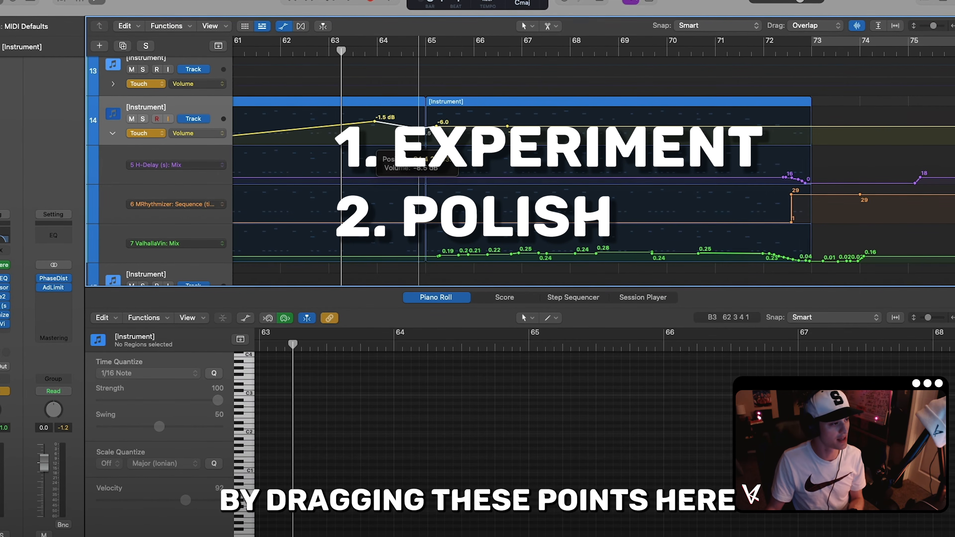
{"action": "left_click_drag", "start_coordinate": [418, 123], "coordinate": [418, 122]}
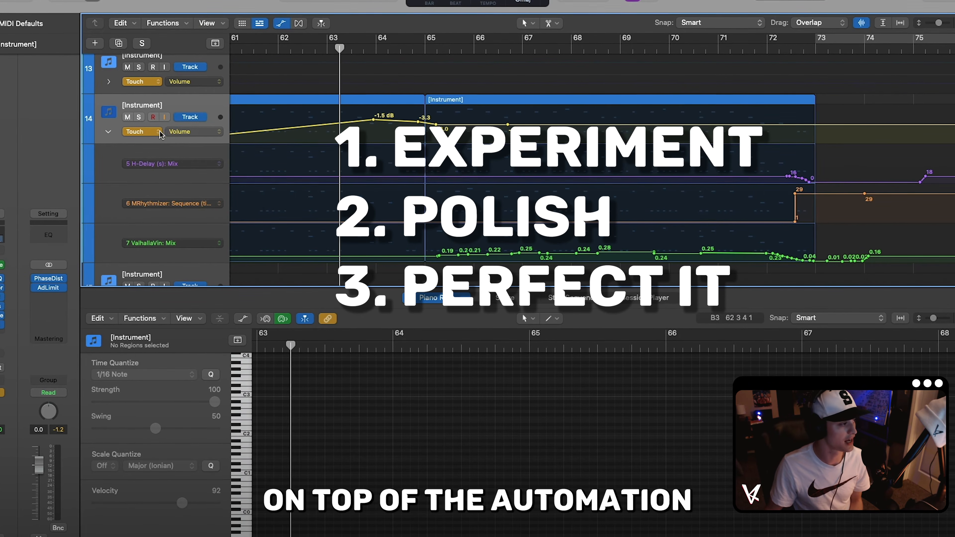
Switch track 14's automation mode from Touch to Read and hide the automation lanes.
{"action": "left_click", "coordinate": [142, 132]}
{"action": "left_click", "coordinate": [139, 120]}
{"action": "left_click", "coordinate": [281, 23]}
Audition the descending vocal sample on track 44 in solo from bar 62.
{"action": "scroll", "coordinate": [447, 82], "scroll_direction": "down", "scroll_amount": 15}
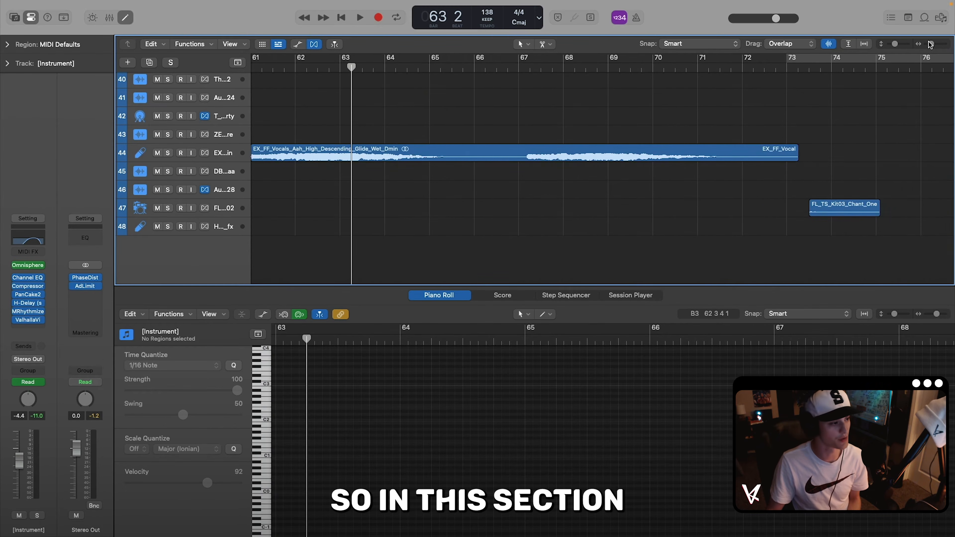
{"action": "left_click_drag", "start_coordinate": [931, 44], "coordinate": [929, 44]}
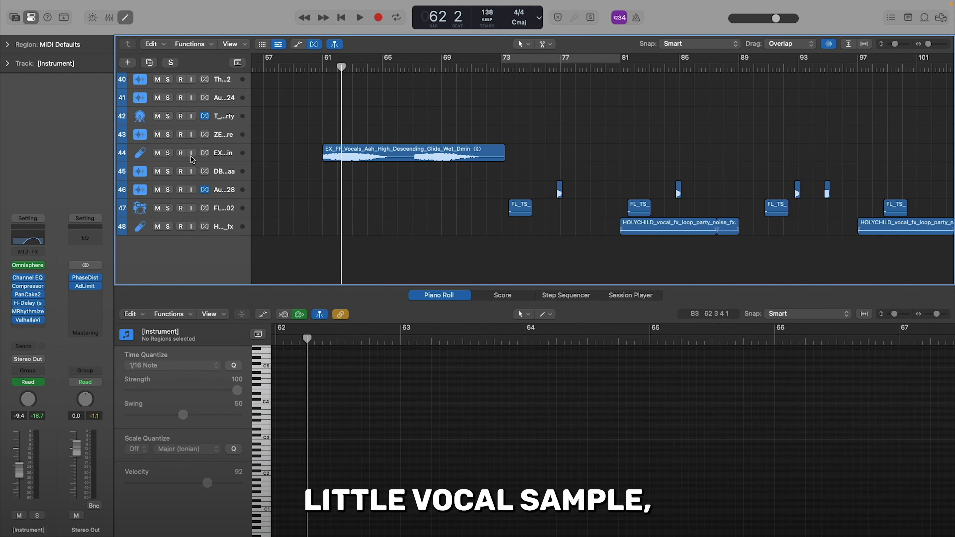
{"action": "left_click", "coordinate": [173, 154]}
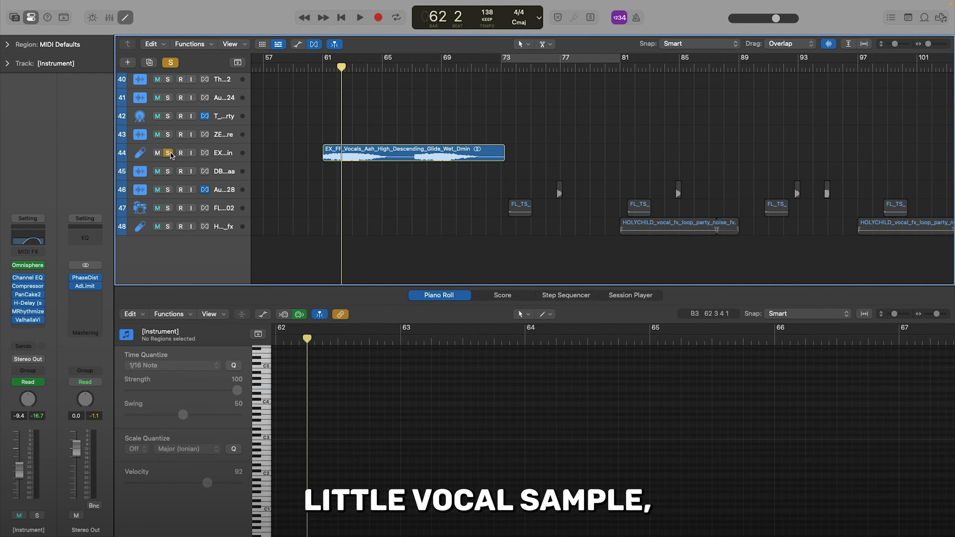
{"action": "key", "text": "space"}
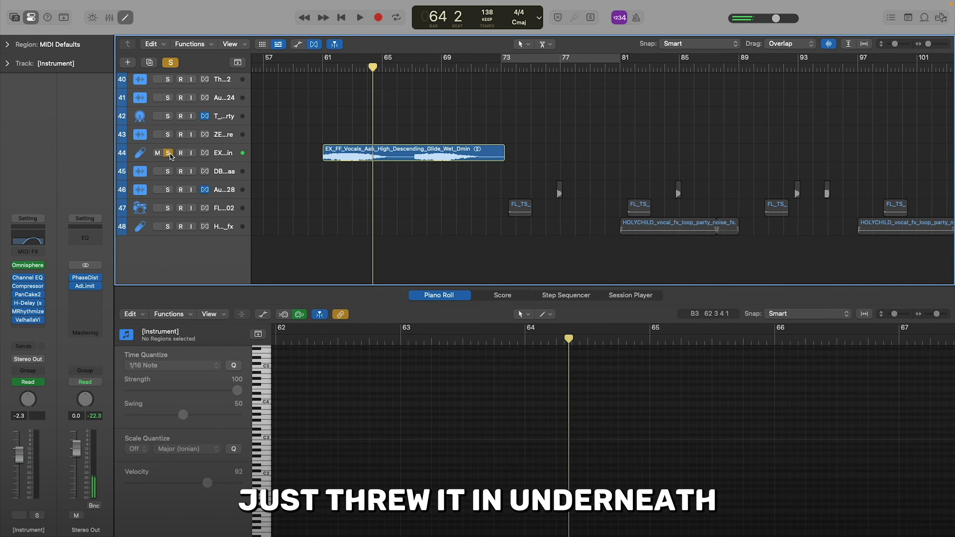
{"action": "left_click", "coordinate": [168, 152]}
Play the full arrangement from about bar 62 through the drop to hear the vocal sample beneath the other tracks.
{"action": "scroll", "coordinate": [171, 156], "scroll_direction": "up", "scroll_amount": 5}
{"action": "key", "text": "space"}
{"action": "key", "text": "space"}
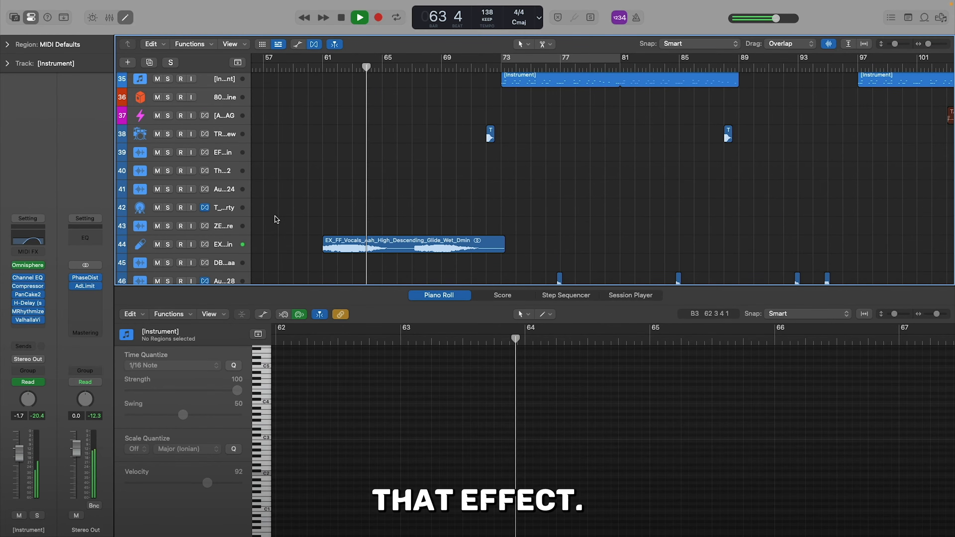
{"action": "left_click_drag", "start_coordinate": [363, 67], "coordinate": [348, 68]}
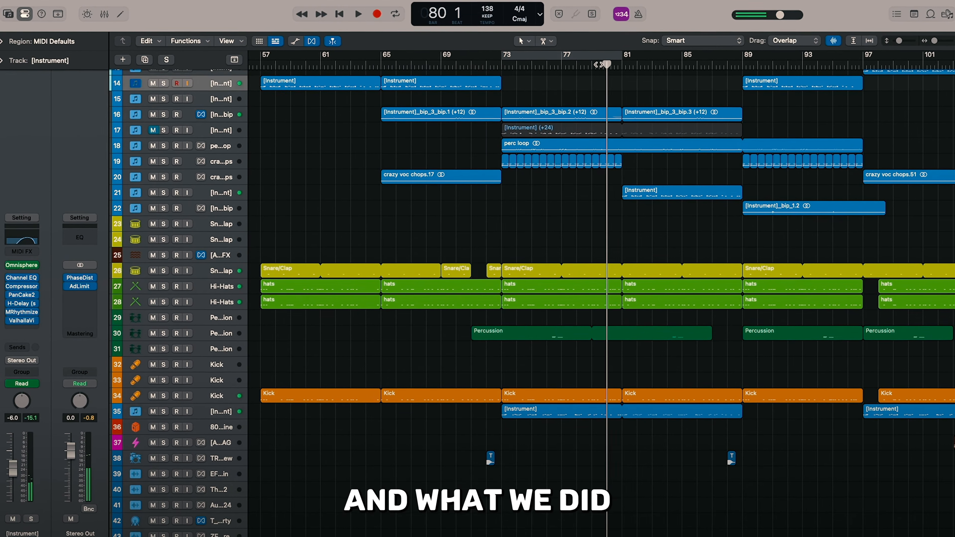
{"action": "key", "text": "space"}
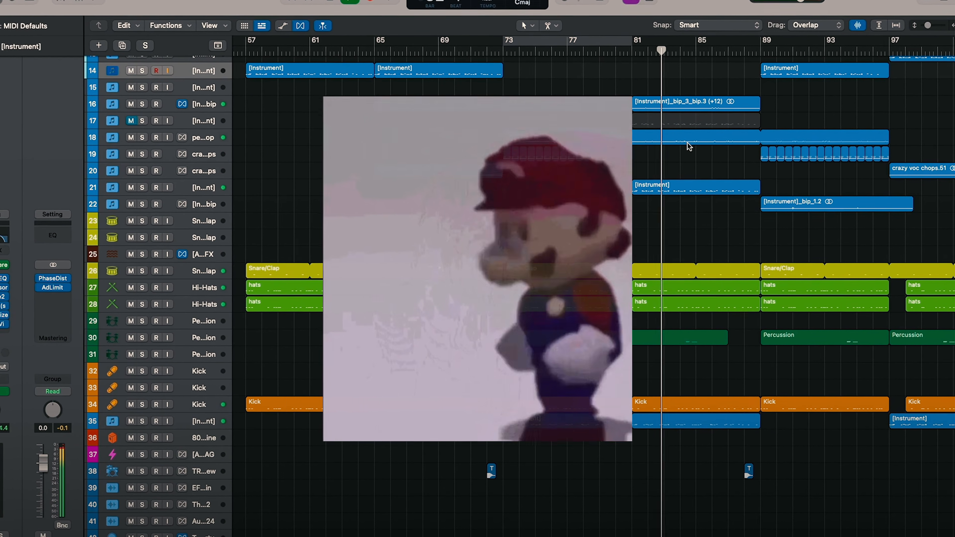
{"action": "key", "text": "space"}
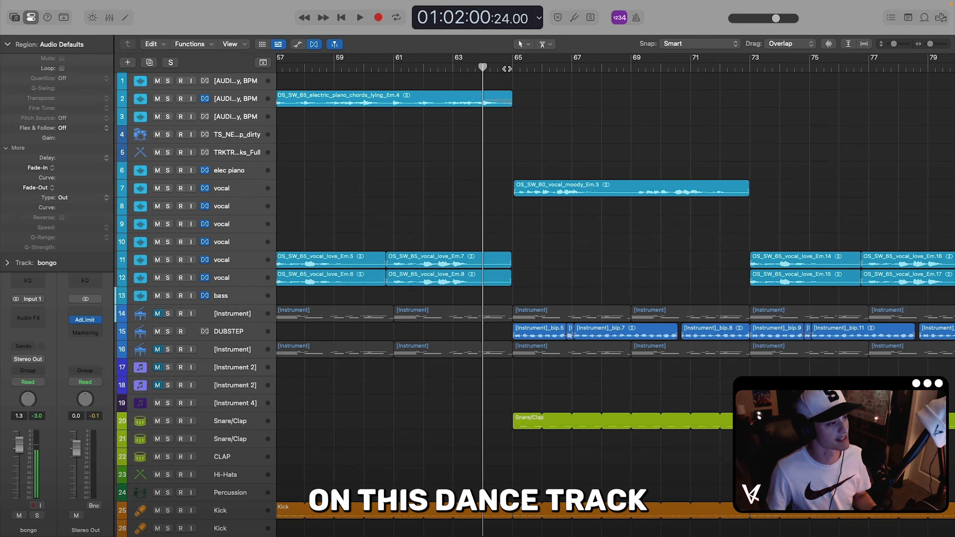
Play the dance project from bar 65 and review the DUBSTEP track alongside the vocal and drum regions.
{"action": "left_click", "coordinate": [512, 68]}
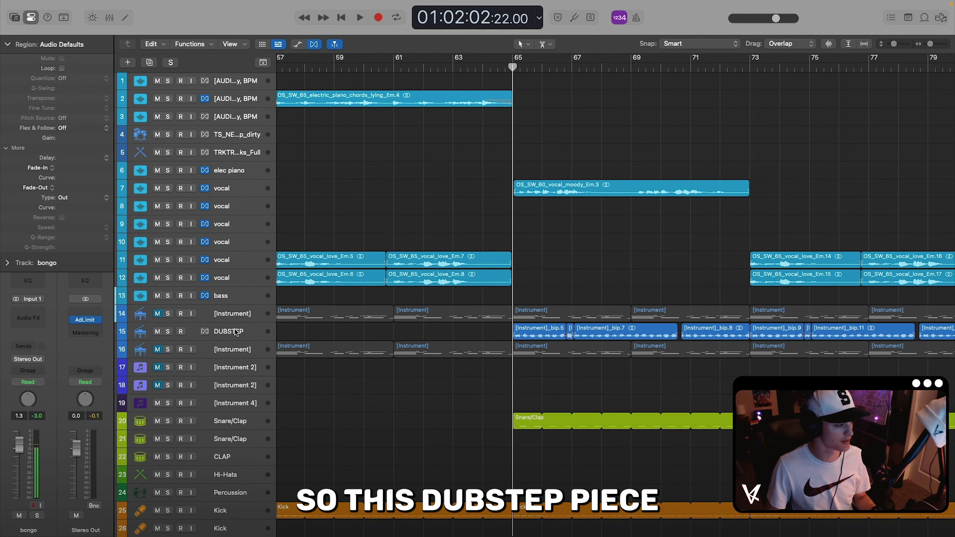
{"action": "key", "text": "space"}
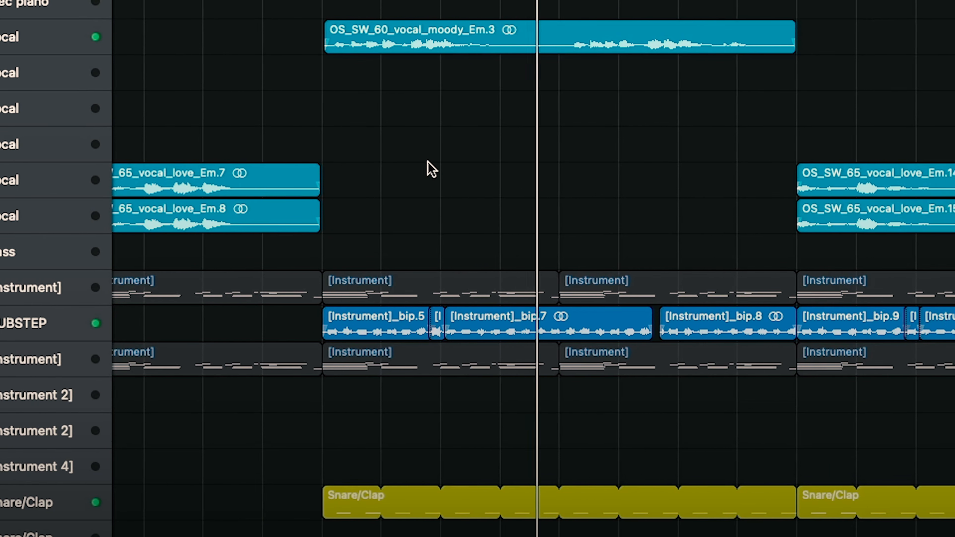
{"action": "scroll", "coordinate": [425, 162], "scroll_direction": "down", "scroll_amount": 5}
{"action": "scroll", "coordinate": [423, 167], "scroll_direction": "down", "scroll_amount": 3}
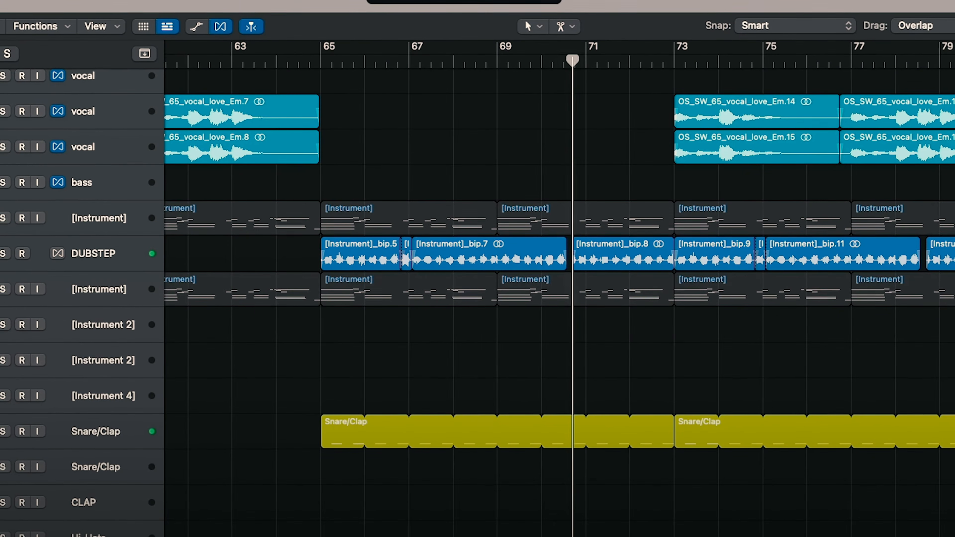
{"action": "scroll", "coordinate": [861, 274], "scroll_direction": "up", "scroll_amount": 3}
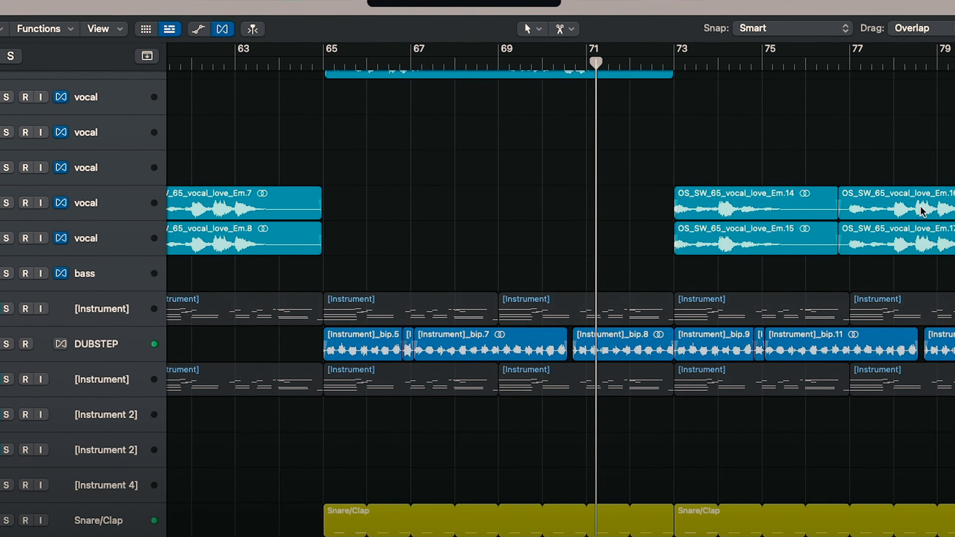
Inspect the DUBSTEP region [Instrument]_bip.8 in the audio editor while playing on, and place the playhead at bar 73.
{"action": "left_click", "coordinate": [643, 339]}
{"action": "double_click", "coordinate": [641, 346]}
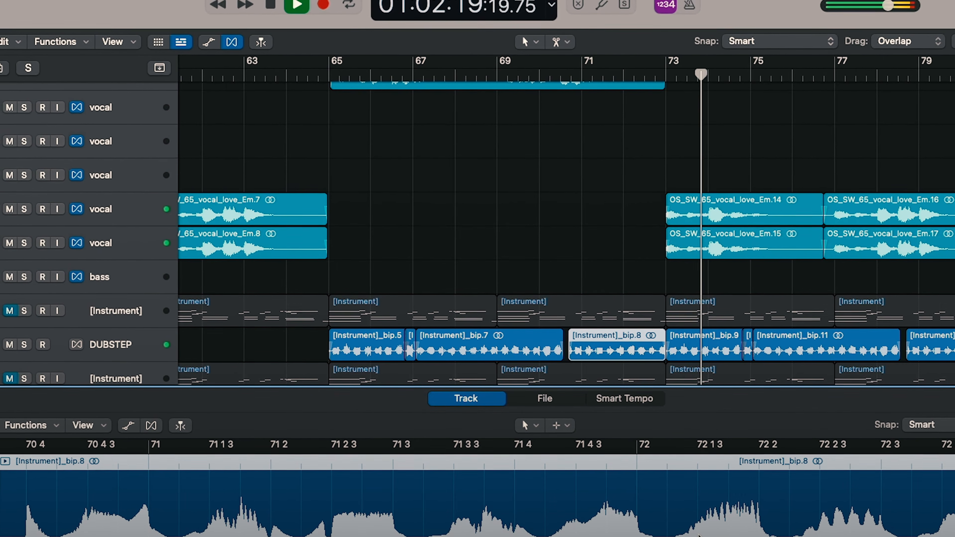
{"action": "scroll", "coordinate": [587, 241], "scroll_direction": "down", "scroll_amount": 4}
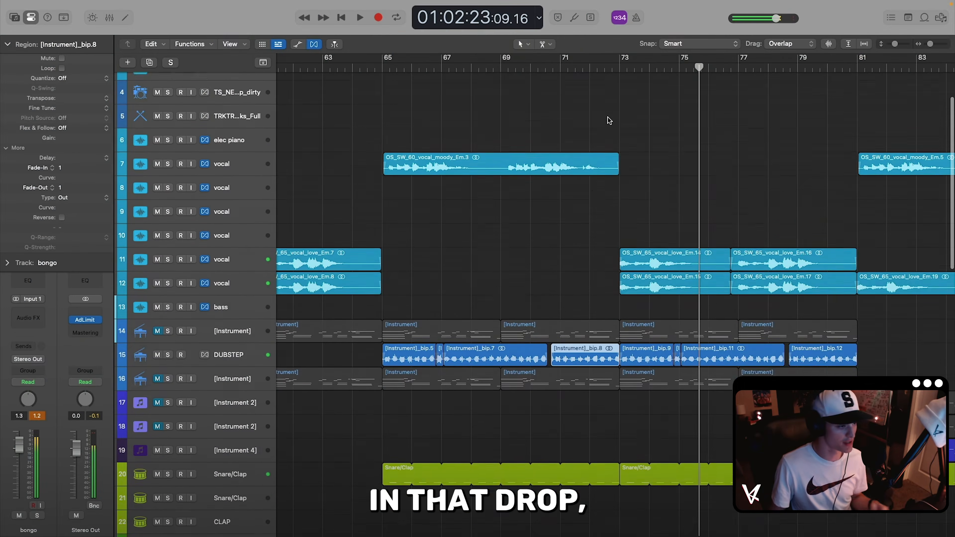
{"action": "left_click", "coordinate": [620, 67]}
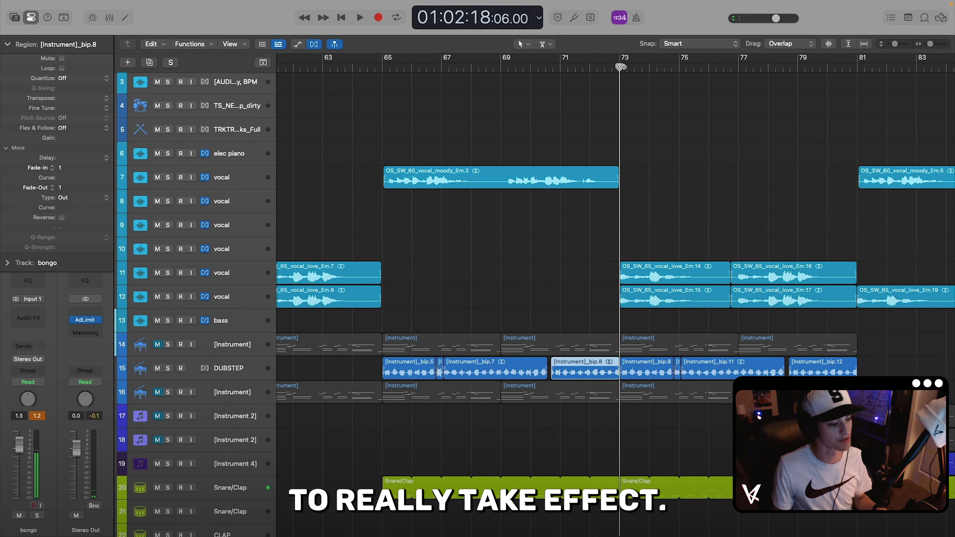
Compare the DUBSTEP track's chopped audio regions with the source MIDI regions on track 14, and leave the DUBSTEP track selected.
{"action": "left_click", "coordinate": [459, 67]}
{"action": "left_click", "coordinate": [533, 289]}
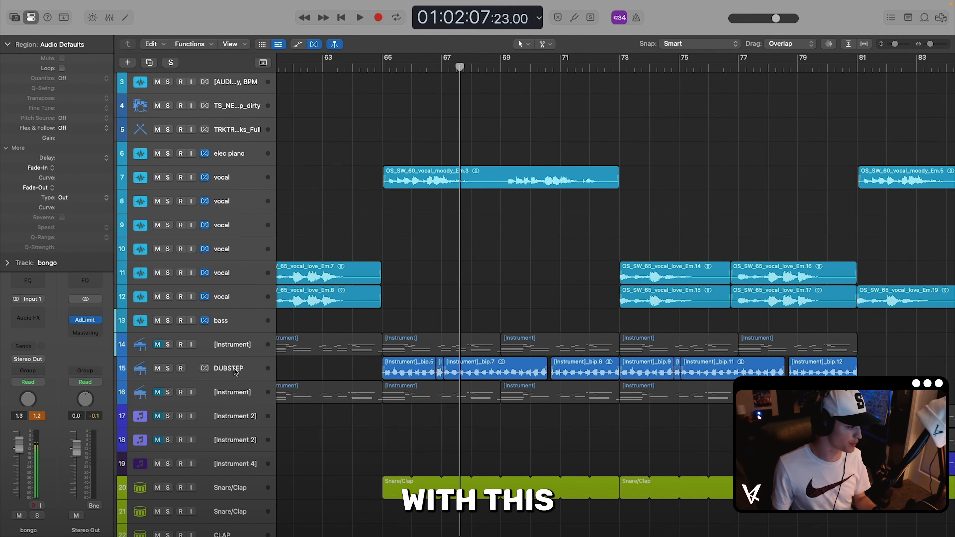
{"action": "left_click", "coordinate": [236, 372]}
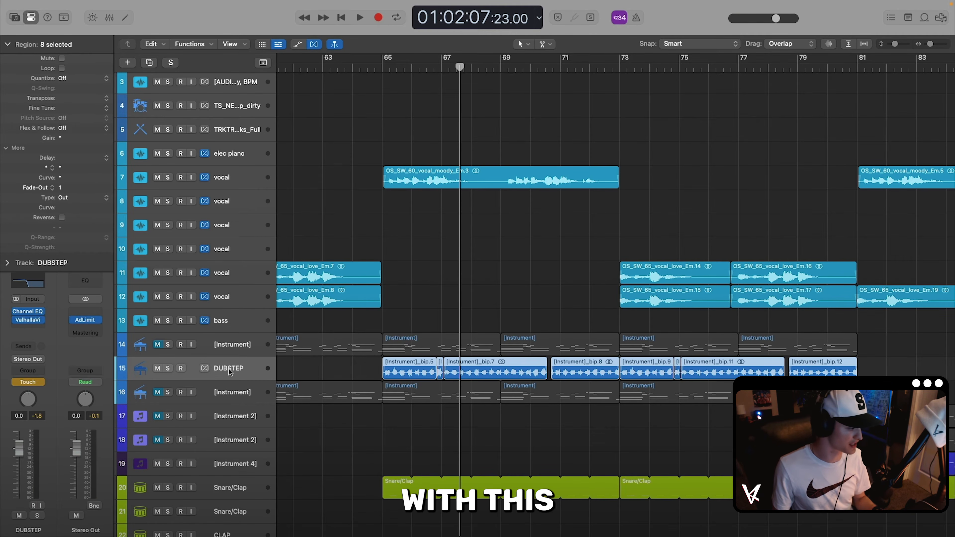
{"action": "left_click", "coordinate": [420, 313]}
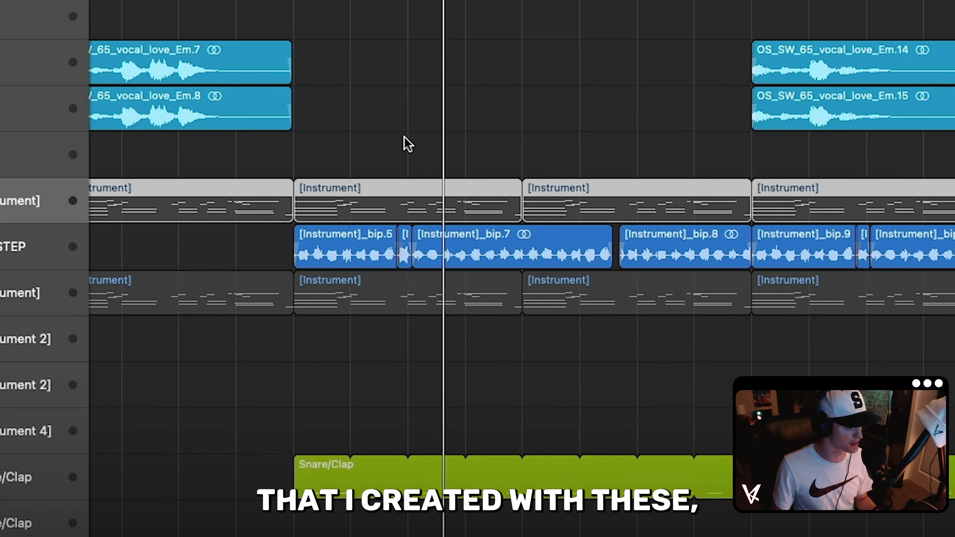
{"action": "left_click", "coordinate": [340, 169]}
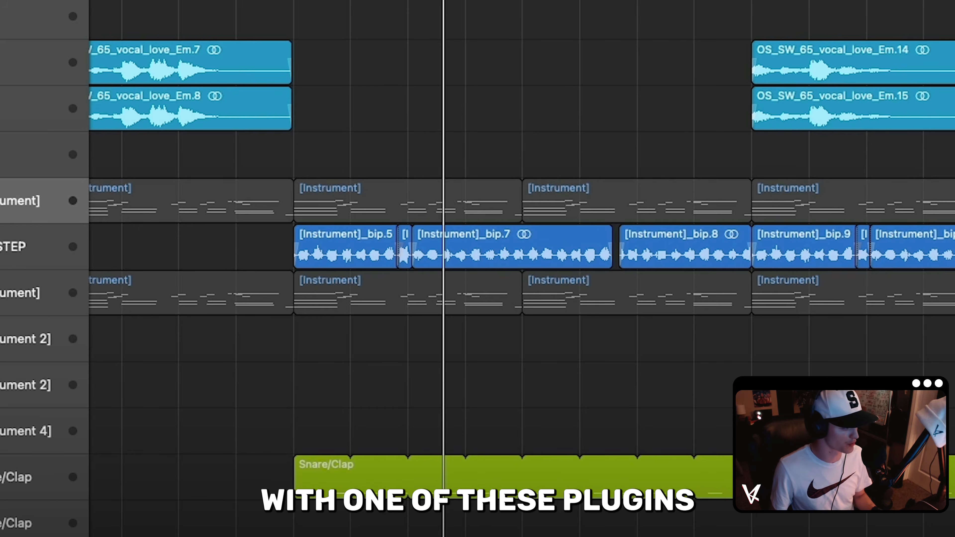
{"action": "left_click", "coordinate": [57, 243]}
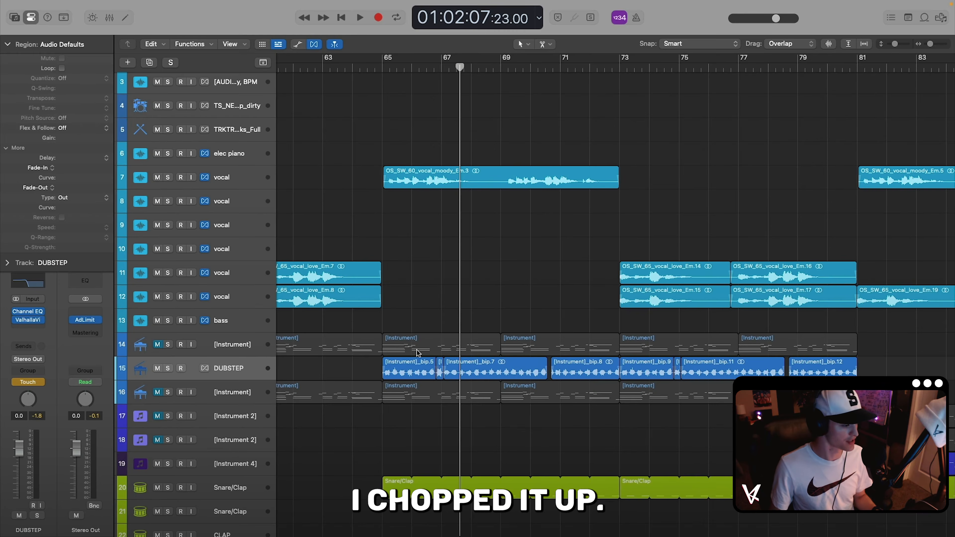
{"action": "left_click", "coordinate": [249, 360]}
Collapse the Region inspector, open the DUBSTEP track's Channel EQ and watch its filter during playback.
{"action": "left_click", "coordinate": [7, 44]}
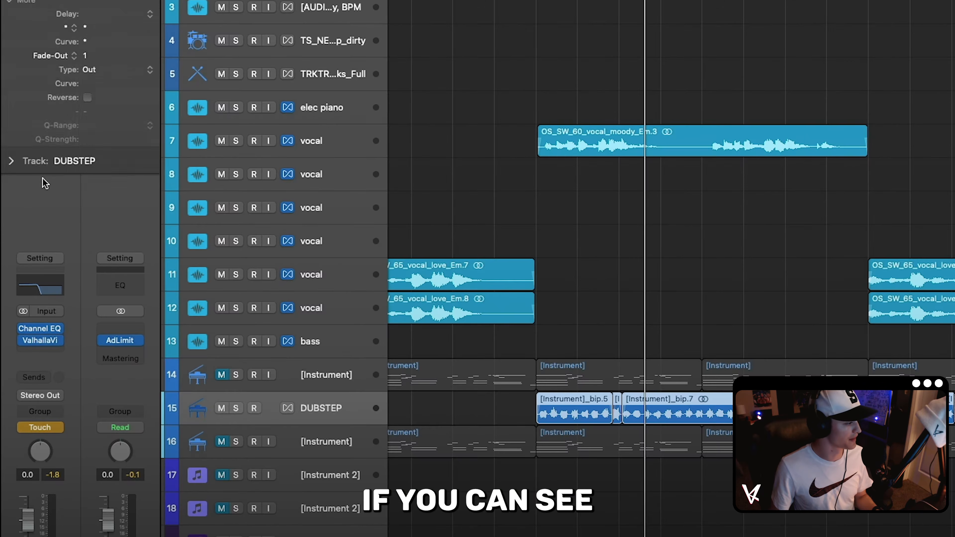
{"action": "left_click", "coordinate": [53, 287]}
{"action": "left_click_drag", "start_coordinate": [784, 90], "coordinate": [876, 61]}
{"action": "key", "text": "space"}
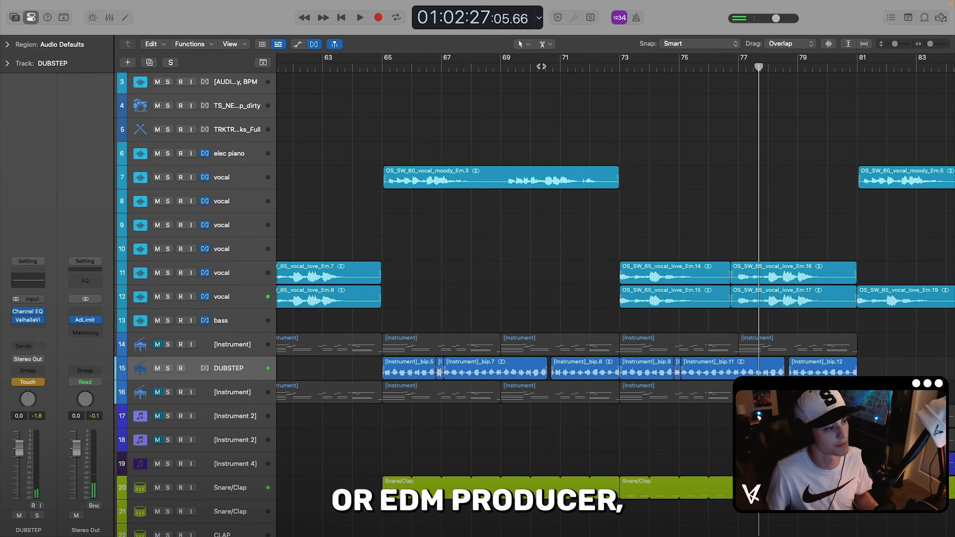
Show the automation lanes to display the DUBSTEP track's Channel EQ High Cut Frequency and Q-Factor curves.
{"action": "left_click", "coordinate": [505, 68]}
{"action": "scroll", "coordinate": [538, 206], "scroll_direction": "down", "scroll_amount": 3}
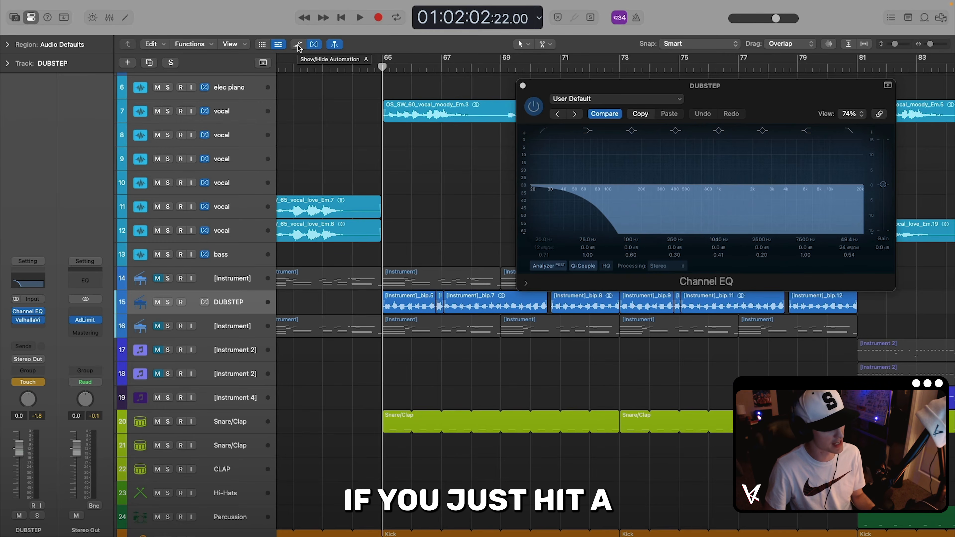
{"action": "key", "text": "a"}
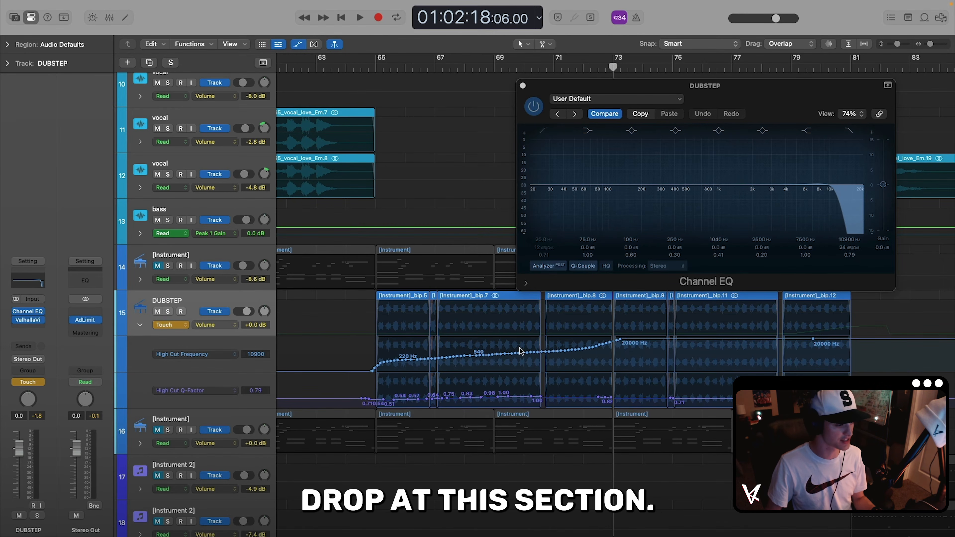
Record a new High Cut Frequency sweep on the DUBSTEP Channel EQ, rising from about 48 Hz to 19000 Hz over bars 65 to 73.
{"action": "key", "text": "shift+comma"}
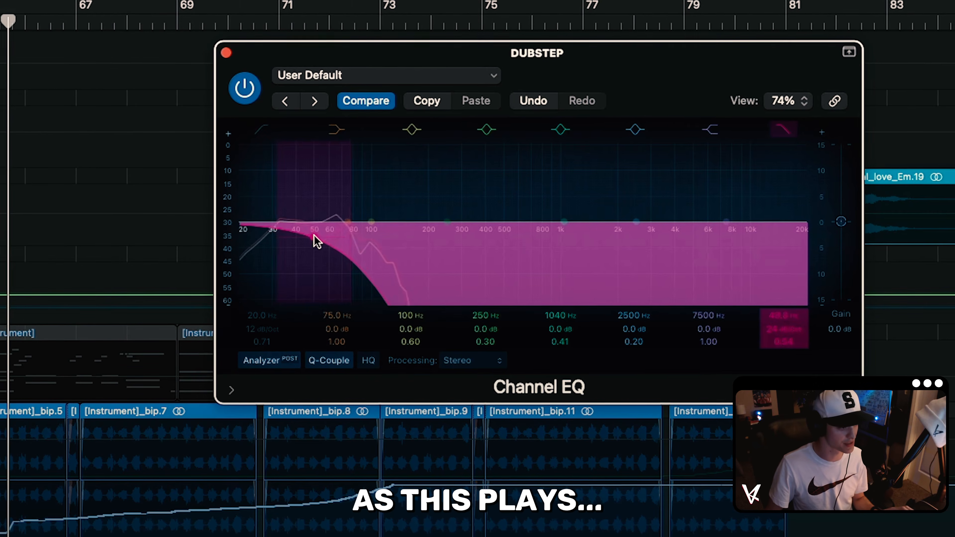
{"action": "left_click_drag", "start_coordinate": [316, 241], "coordinate": [511, 237]}
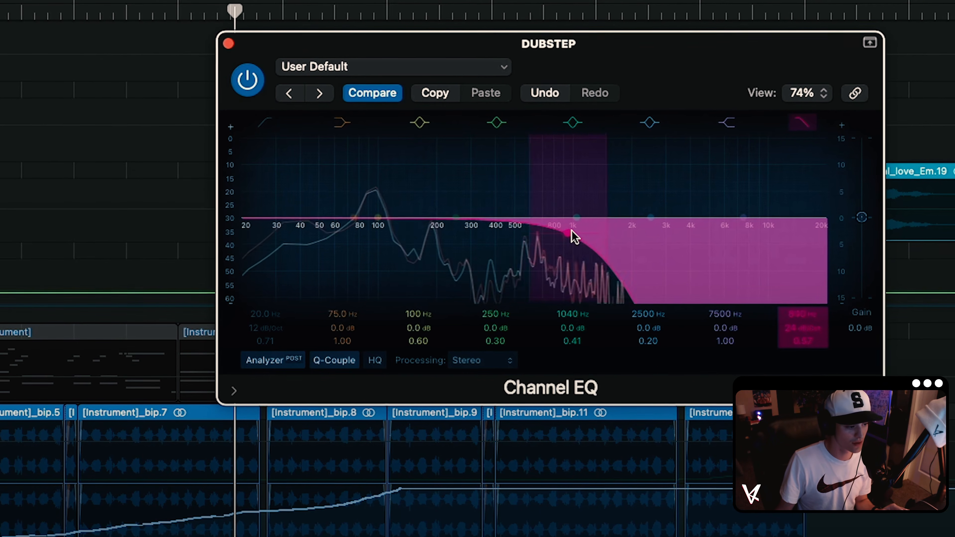
{"action": "left_click_drag", "start_coordinate": [612, 236], "coordinate": [839, 237]}
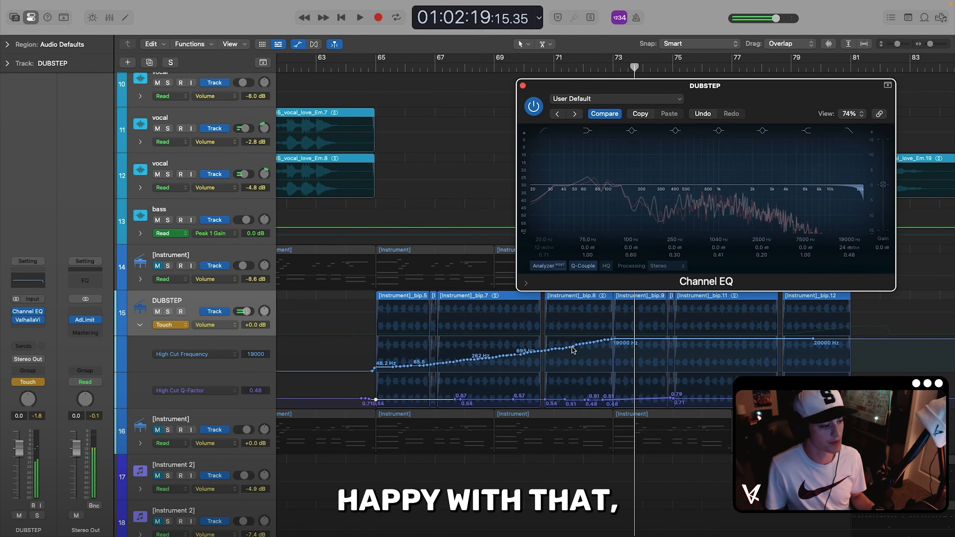
Select the recorded High Cut Frequency points, raise them together until the ramp ends at 19800 Hz, and close the Channel EQ.
{"action": "left_click_drag", "start_coordinate": [388, 353], "coordinate": [387, 353]}
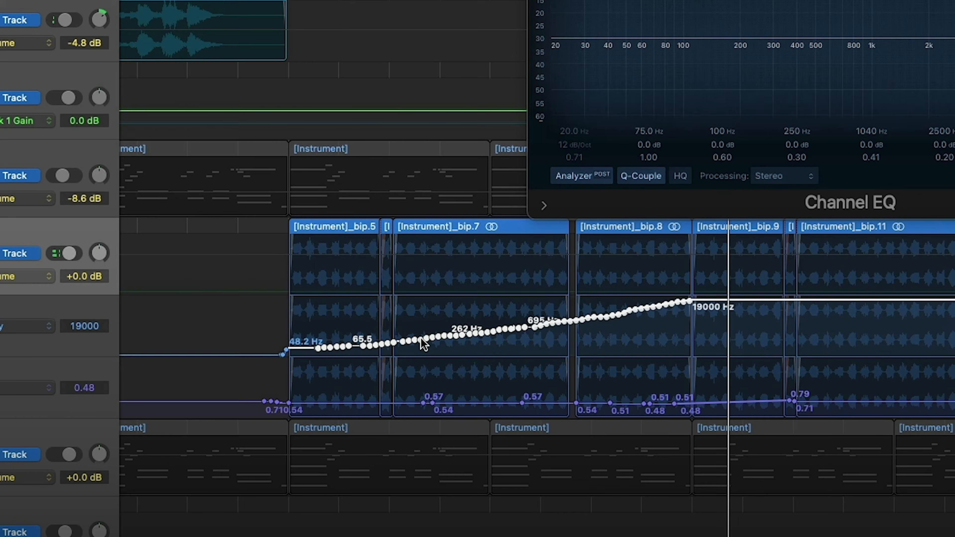
{"action": "left_click_drag", "start_coordinate": [465, 363], "coordinate": [426, 322]}
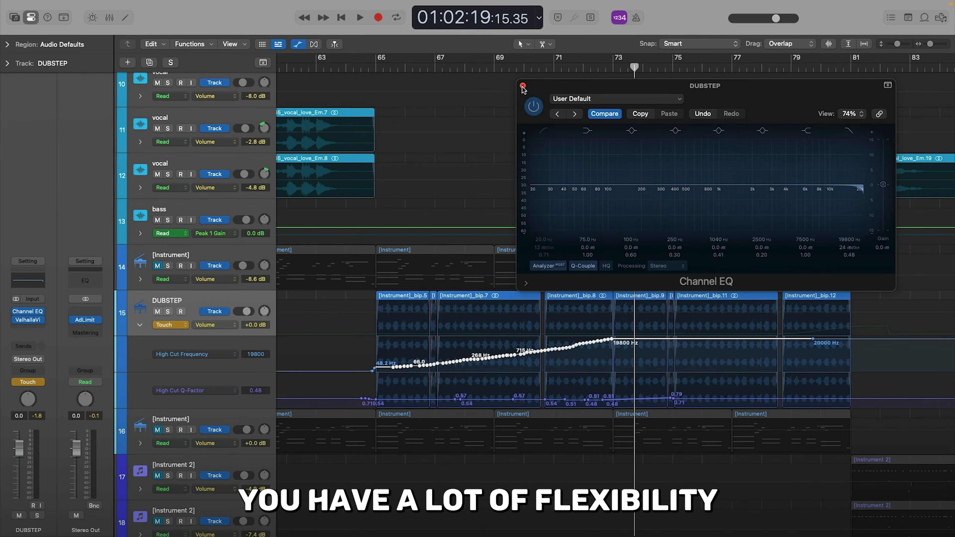
{"action": "left_click", "coordinate": [523, 87]}
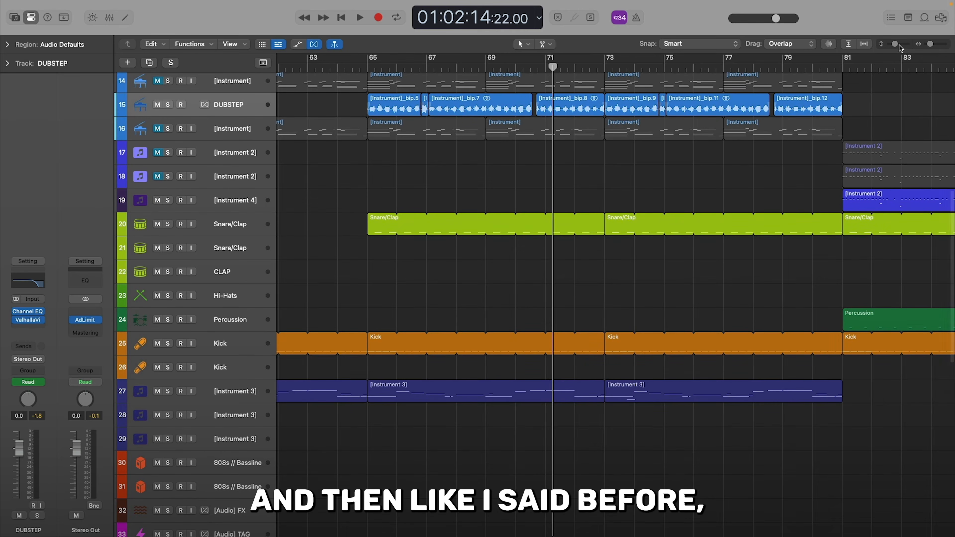
Go to the bongo track, place the playhead at the start of its T_TSFM_125_perc_loop_livorno region, and play the track soloed.
{"action": "left_click_drag", "start_coordinate": [899, 44], "coordinate": [893, 44]}
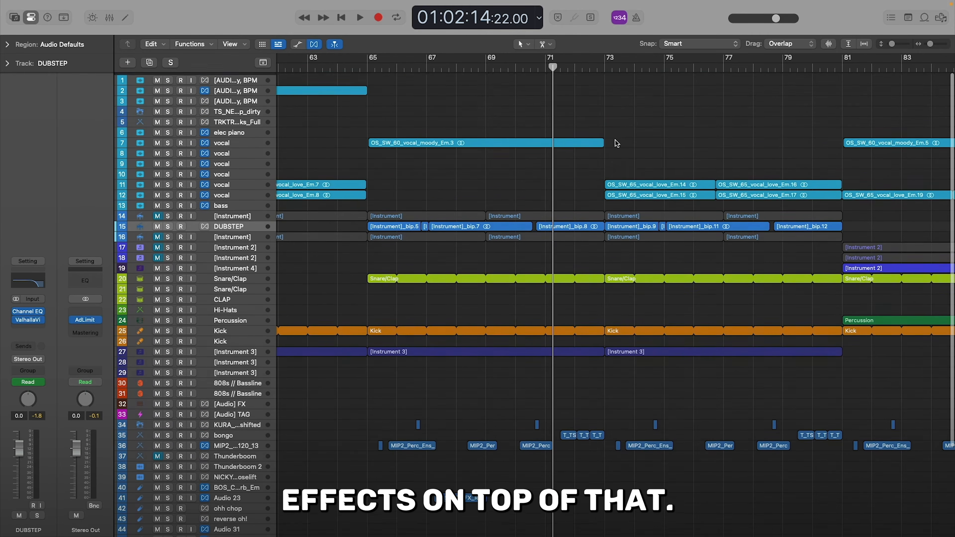
{"action": "scroll", "coordinate": [625, 148], "scroll_direction": "down", "scroll_amount": 1}
{"action": "scroll", "coordinate": [568, 184], "scroll_direction": "down", "scroll_amount": 10}
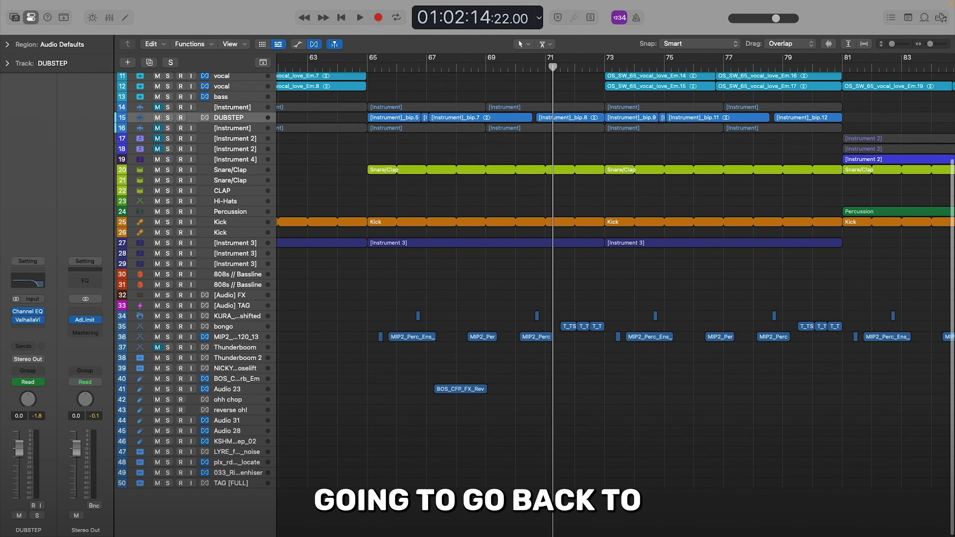
{"action": "left_click", "coordinate": [939, 44]}
{"action": "left_click", "coordinate": [903, 44]}
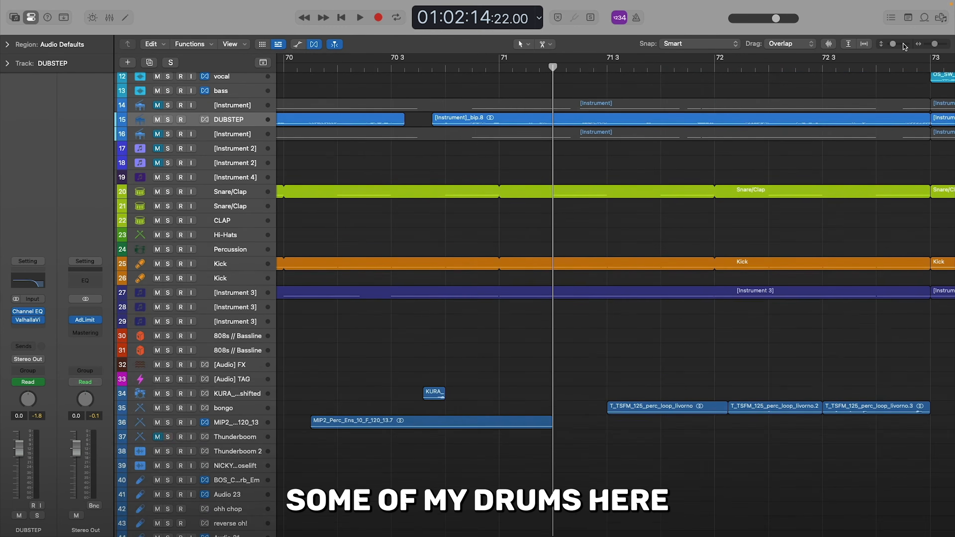
{"action": "scroll", "coordinate": [783, 146], "scroll_direction": "down", "scroll_amount": 10}
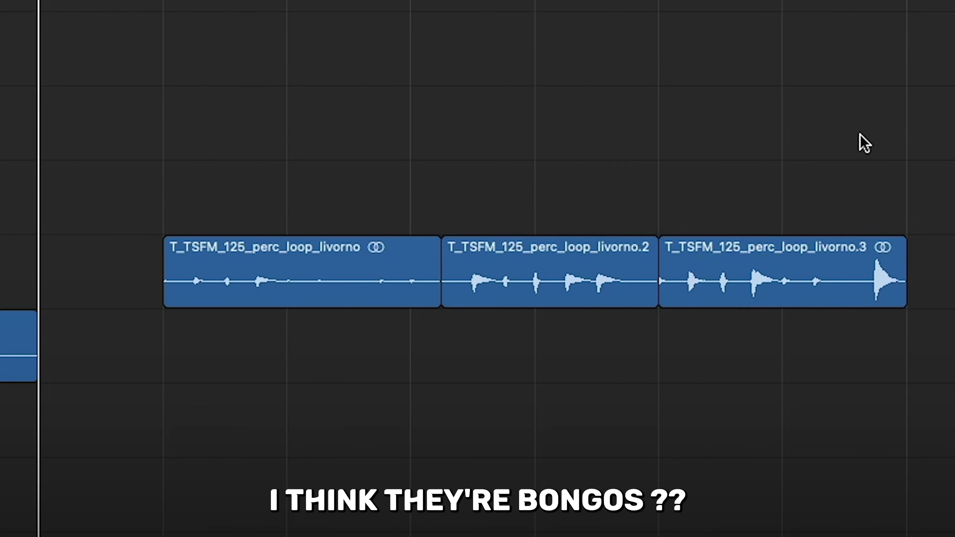
{"action": "left_click", "coordinate": [163, 2]}
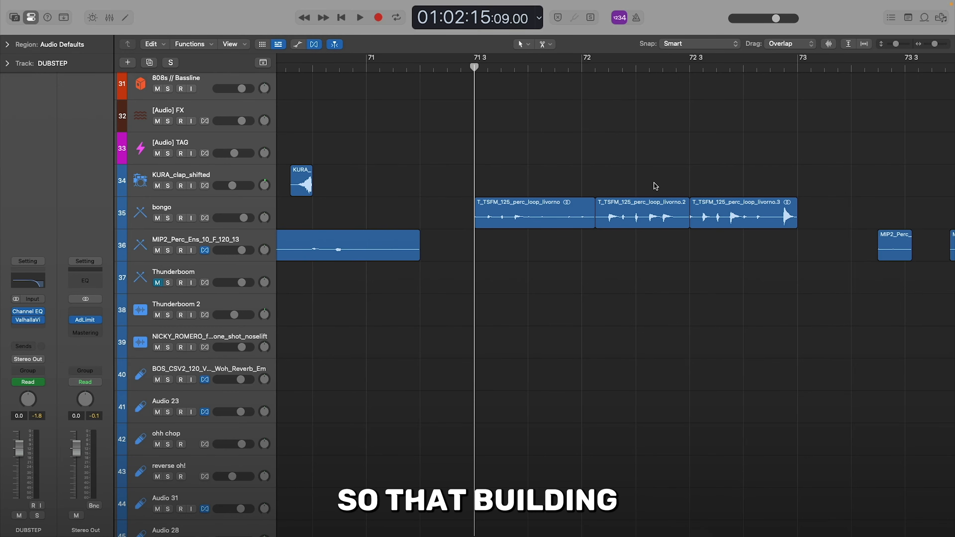
{"action": "left_click", "coordinate": [168, 218]}
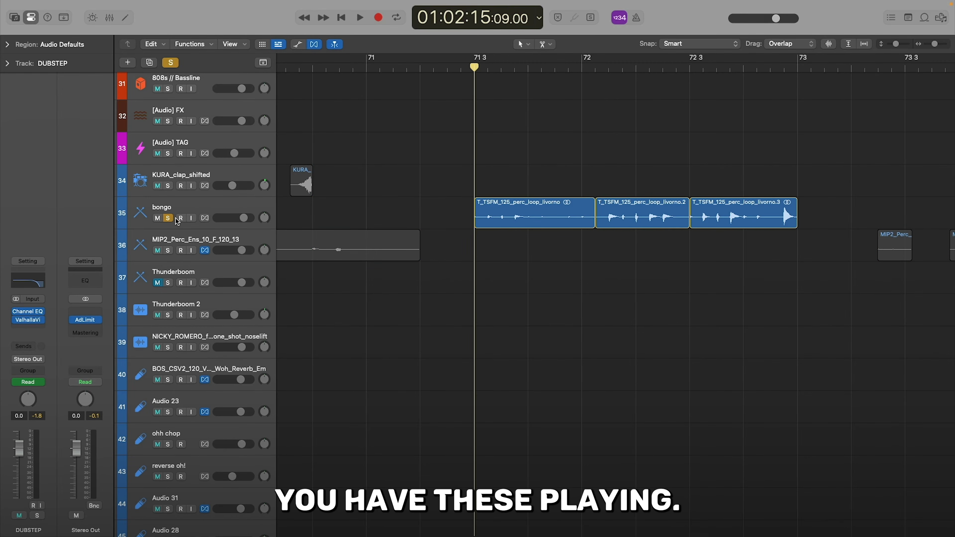
{"action": "key", "text": "space"}
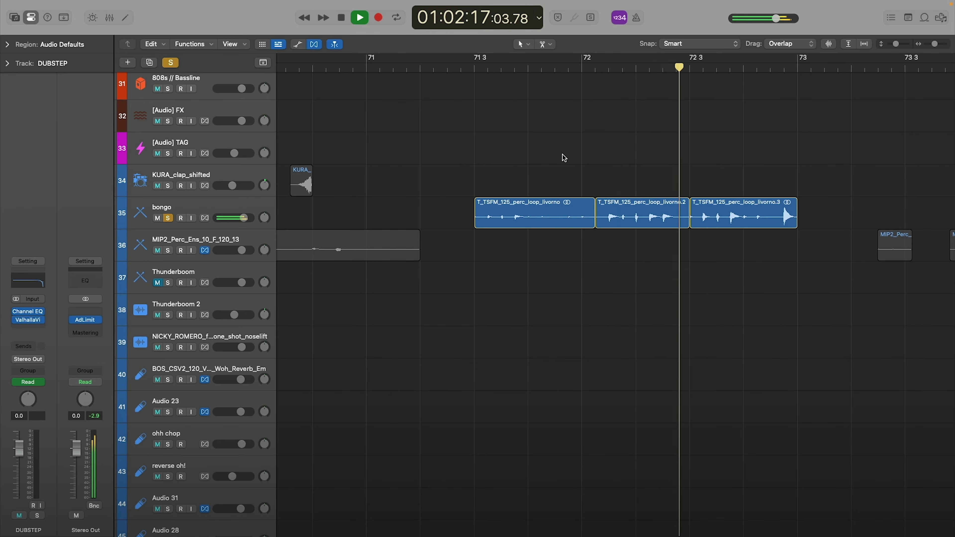
{"action": "key", "text": "space"}
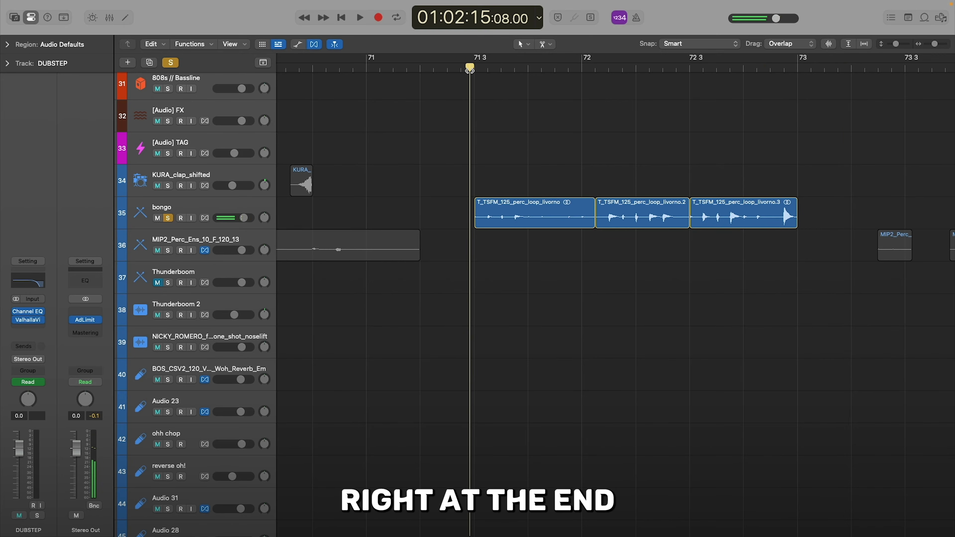
Unsolo the bongo track and play the transition past bar 73 in the full mix.
{"action": "left_click", "coordinate": [167, 219]}
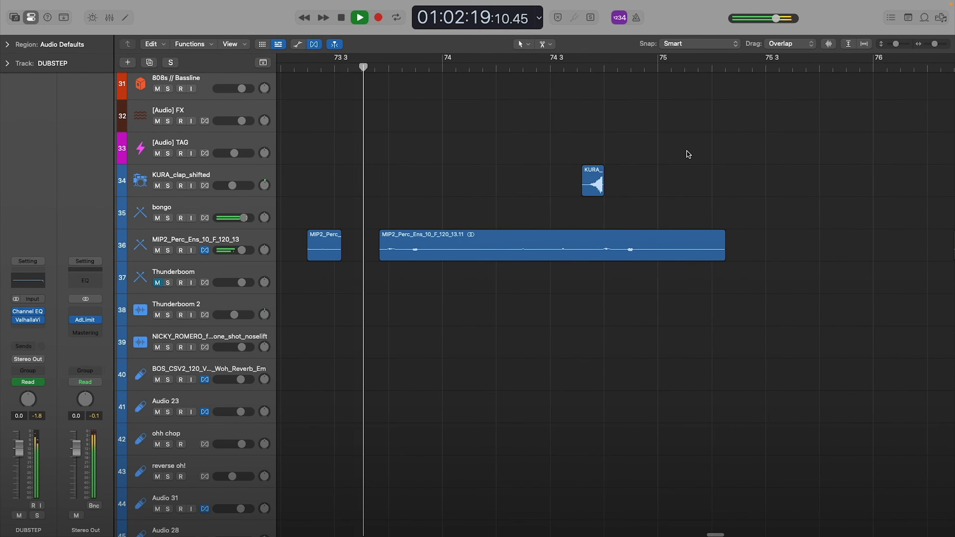
{"action": "key", "text": "space"}
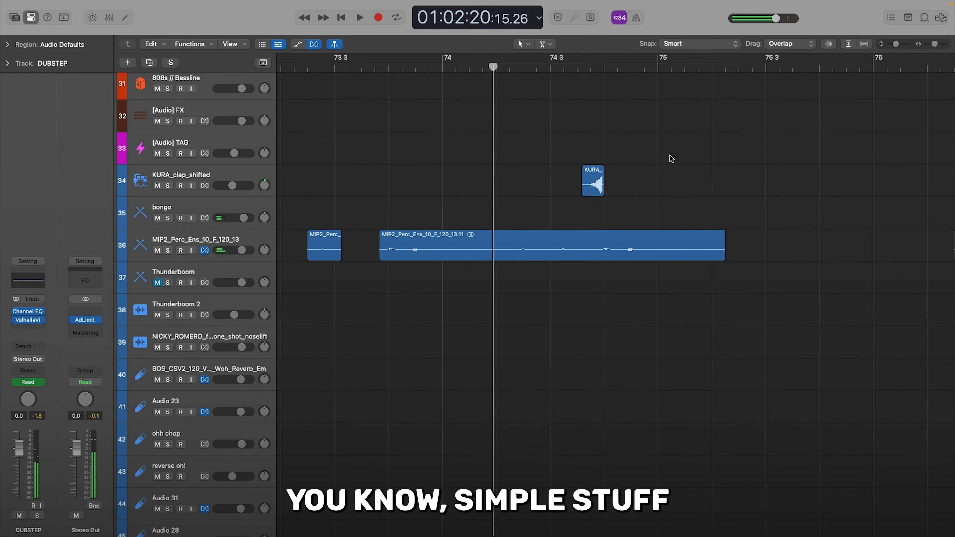
{"action": "scroll", "coordinate": [441, 222], "scroll_direction": "up", "scroll_amount": 2}
{"action": "scroll", "coordinate": [442, 222], "scroll_direction": "left", "scroll_amount": 6}
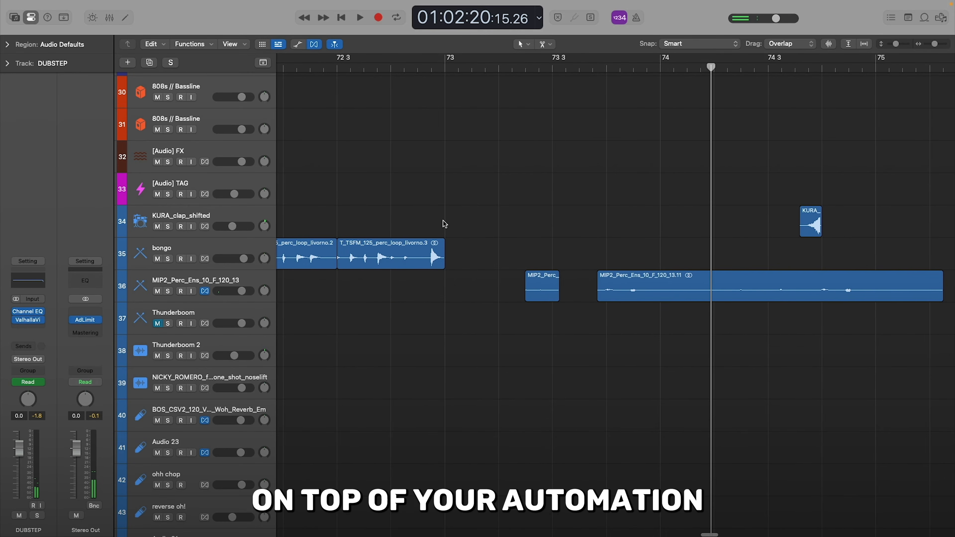
{"action": "scroll", "coordinate": [443, 222], "scroll_direction": "up", "scroll_amount": 10}
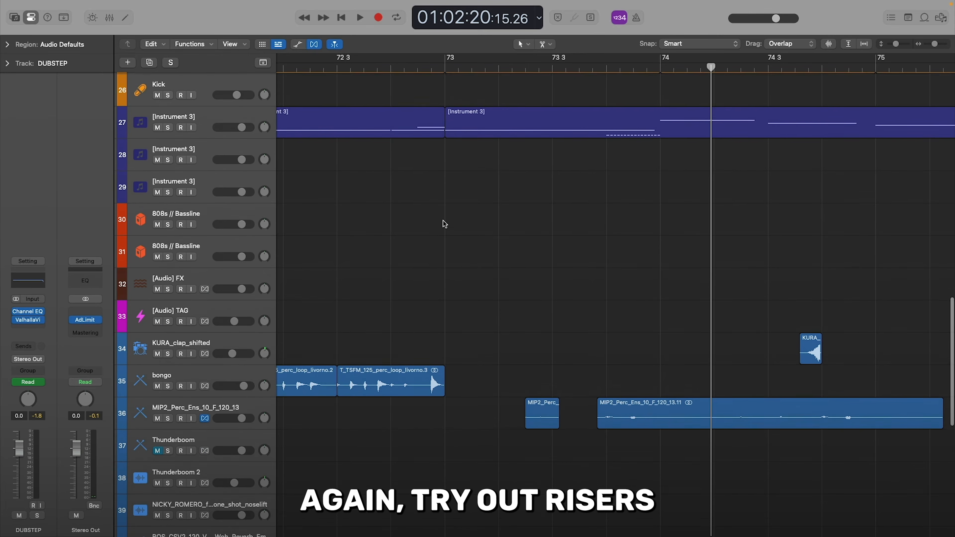
{"action": "scroll", "coordinate": [445, 222], "scroll_direction": "up", "scroll_amount": 4}
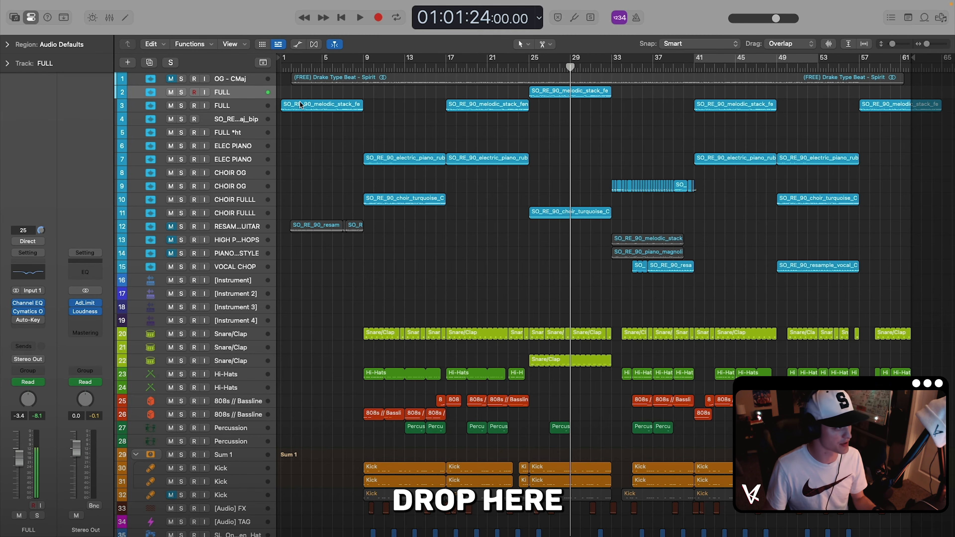
Insert the ValhallaVintageVerb reverb in the FULL track's free audio effect slot.
{"action": "left_click", "coordinate": [25, 329]}
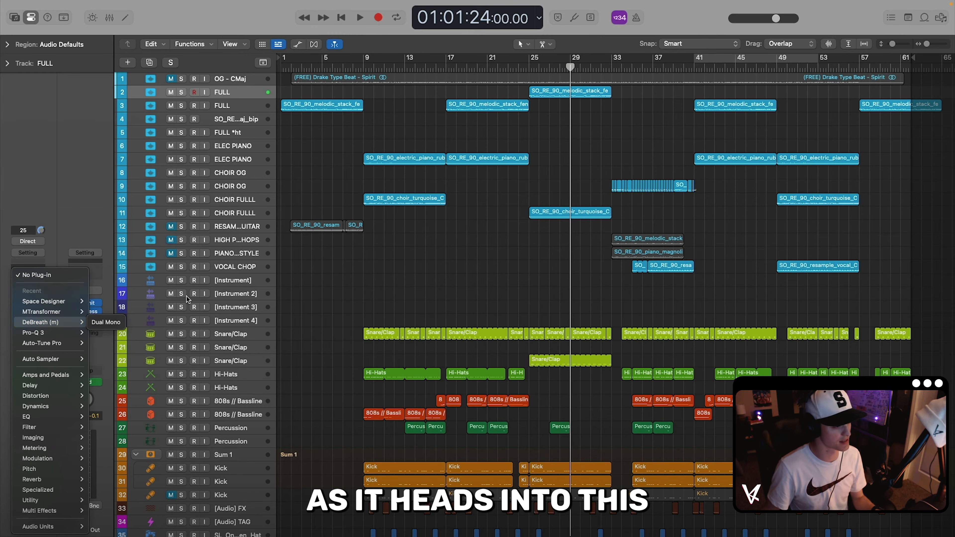
{"action": "left_click", "coordinate": [367, 270]}
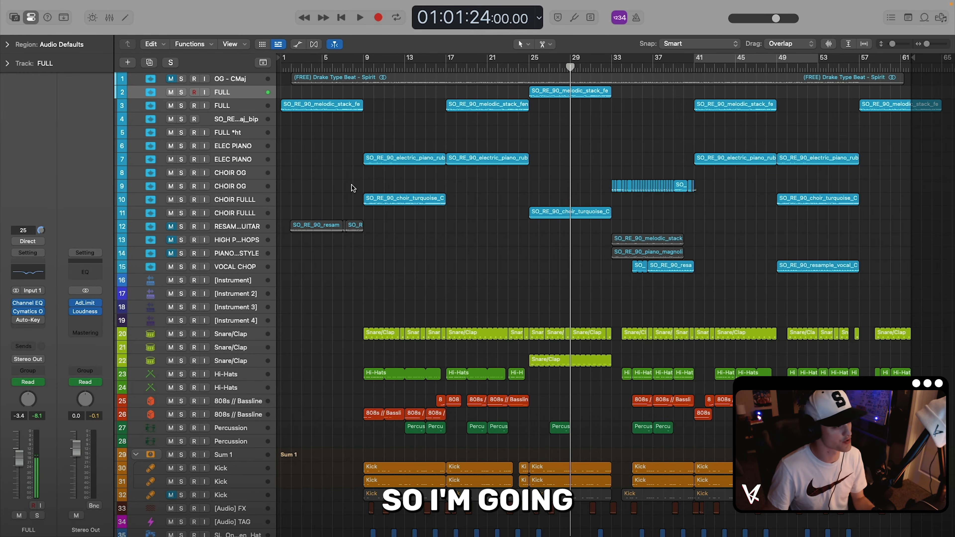
{"action": "left_click", "coordinate": [33, 324]}
{"action": "mouse_move", "coordinate": [42, 527]}
{"action": "mouse_move", "coordinate": [111, 516]}
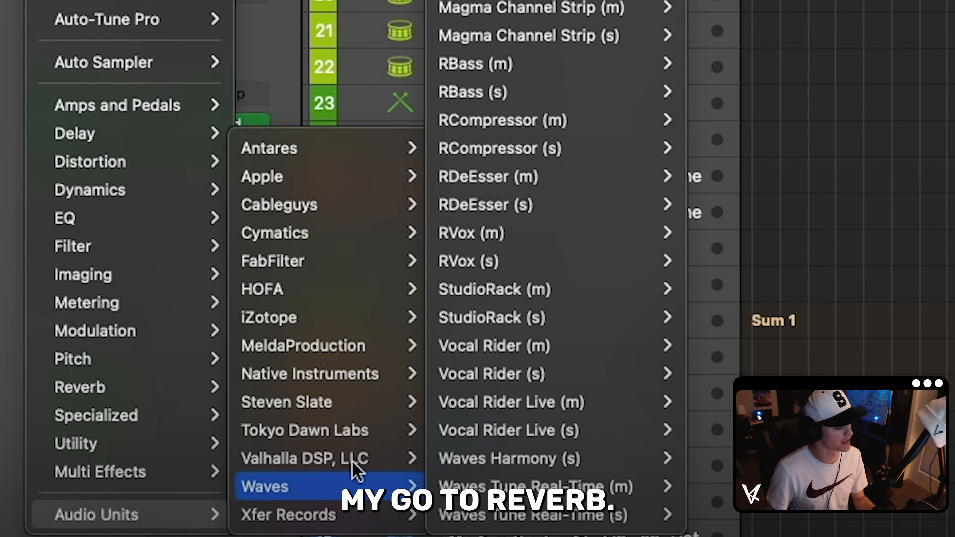
{"action": "mouse_move", "coordinate": [338, 458]}
{"action": "mouse_move", "coordinate": [545, 486]}
{"action": "left_click", "coordinate": [679, 486]}
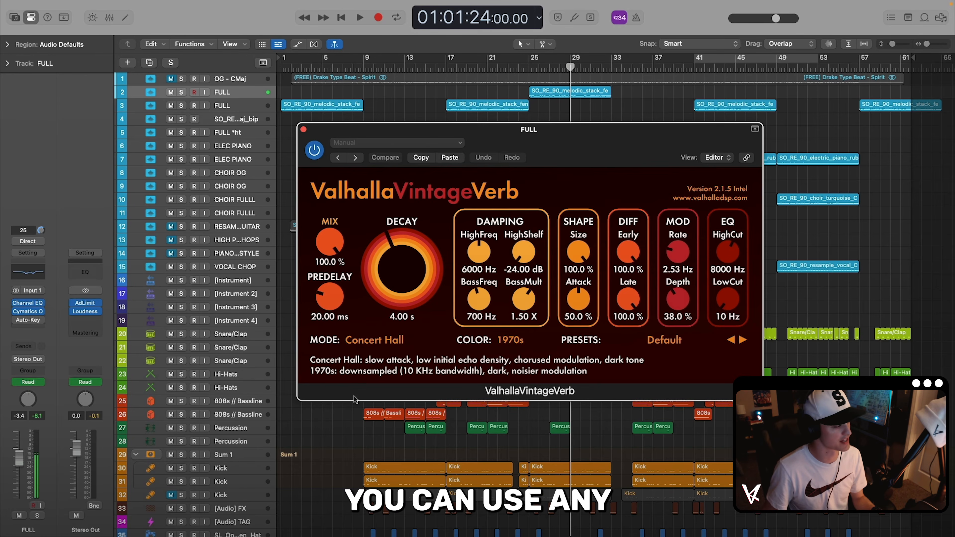
Set the reverb's Mix to 0.0 % and move its window clear of the FULL track's region before the drop.
{"action": "left_click_drag", "start_coordinate": [554, 142], "coordinate": [601, 173]}
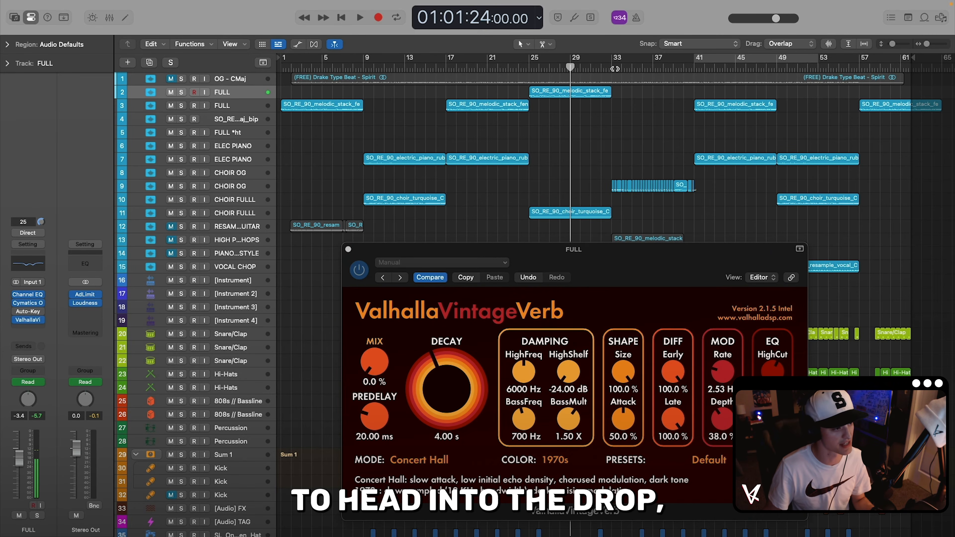
{"action": "left_click_drag", "start_coordinate": [604, 255], "coordinate": [649, 216]}
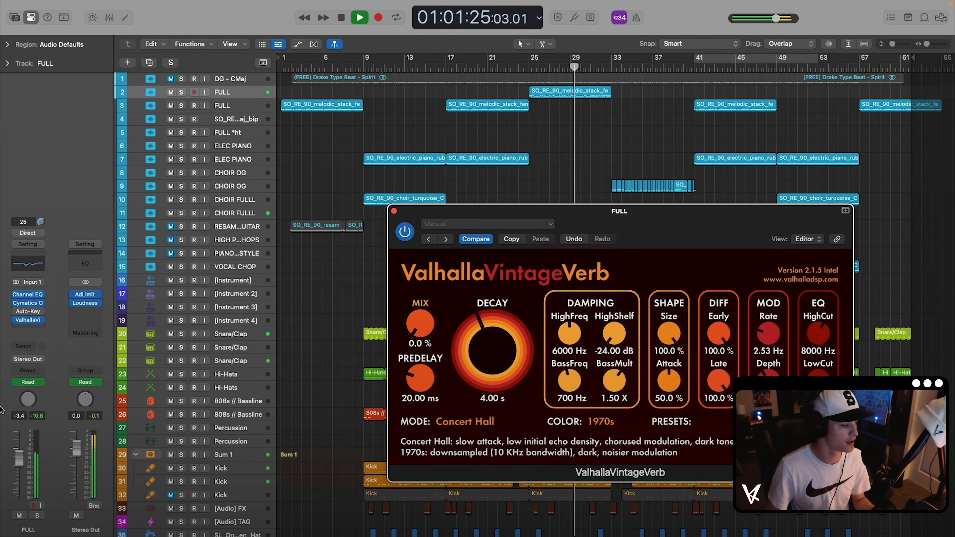
Set the FULL track to Touch mode, gradually raise the reverb Mix from 0.0 % during playback into the drop, and close the plug-in.
{"action": "left_click", "coordinate": [29, 382]}
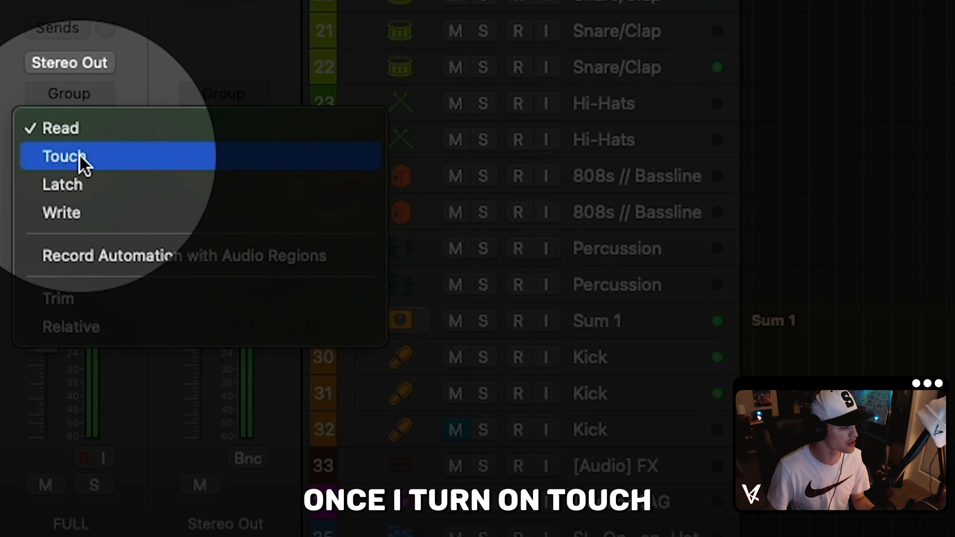
{"action": "left_click", "coordinate": [85, 164]}
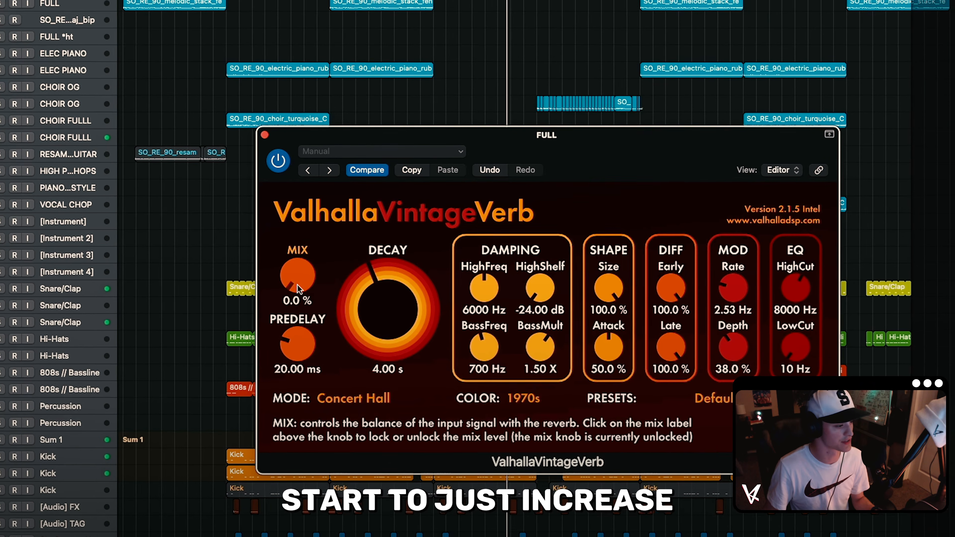
{"action": "left_click_drag", "start_coordinate": [296, 288], "coordinate": [277, 209]}
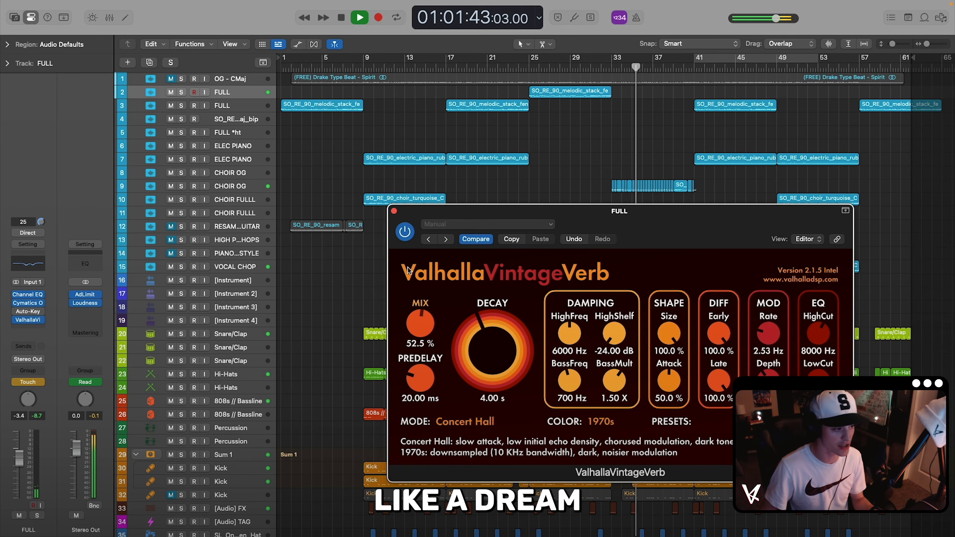
{"action": "left_click", "coordinate": [394, 211]}
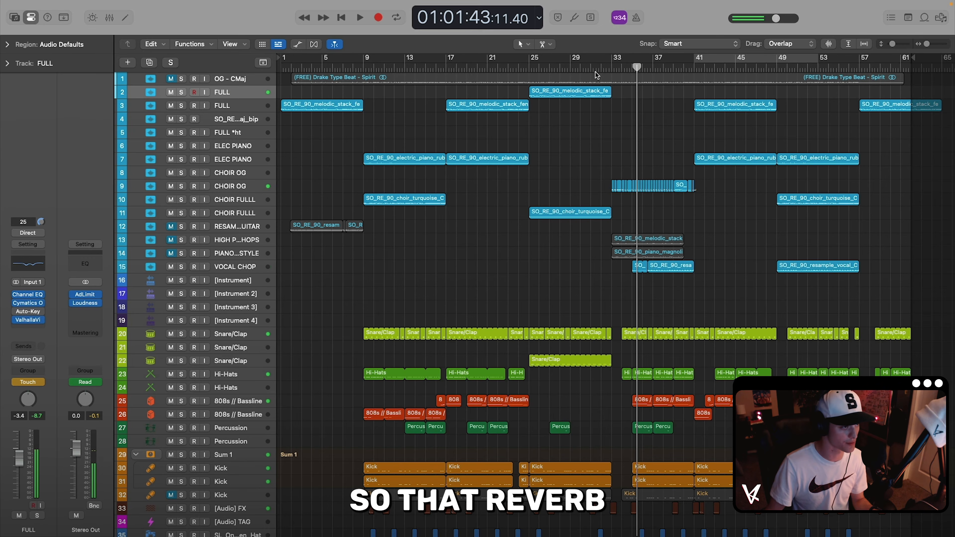
Return the playhead to bar 29, expand the FULL track's ValhallaVintageVerb Mix automation lane, and clear the recorded ramp.
{"action": "left_click", "coordinate": [576, 67]}
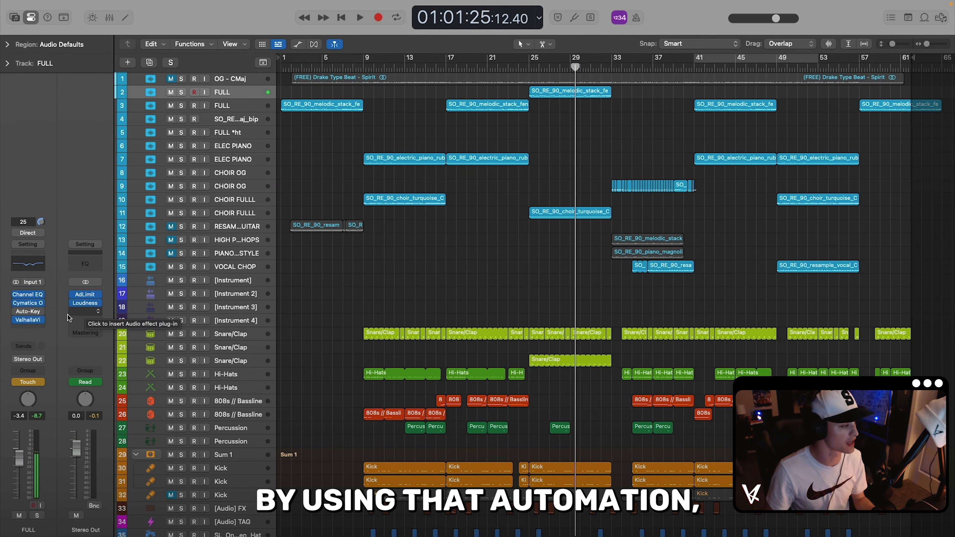
{"action": "left_click", "coordinate": [37, 382]}
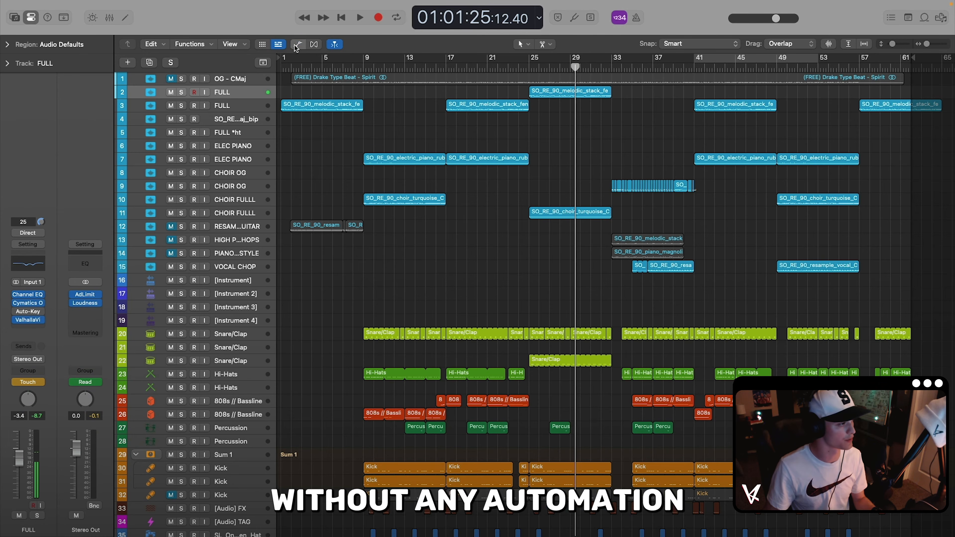
{"action": "left_click", "coordinate": [300, 48]}
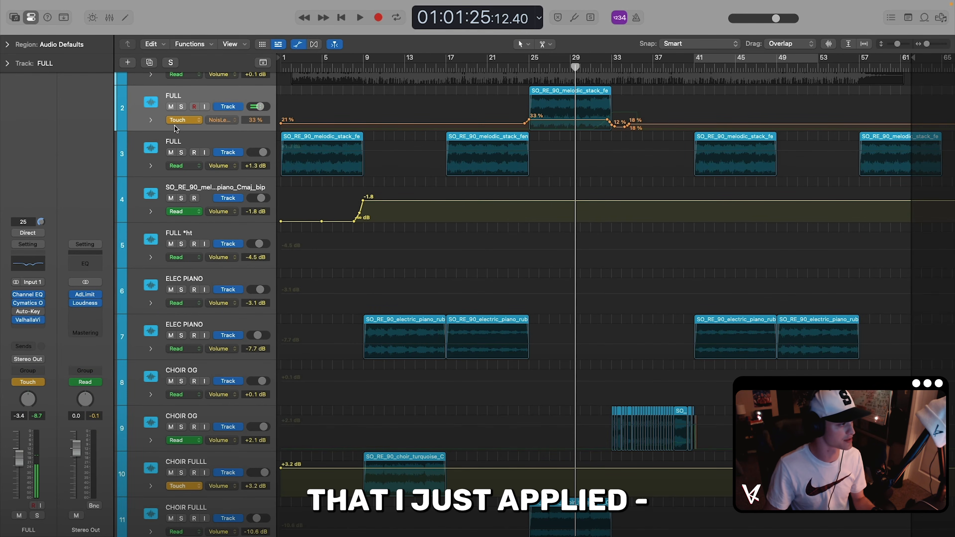
{"action": "left_click", "coordinate": [152, 121]}
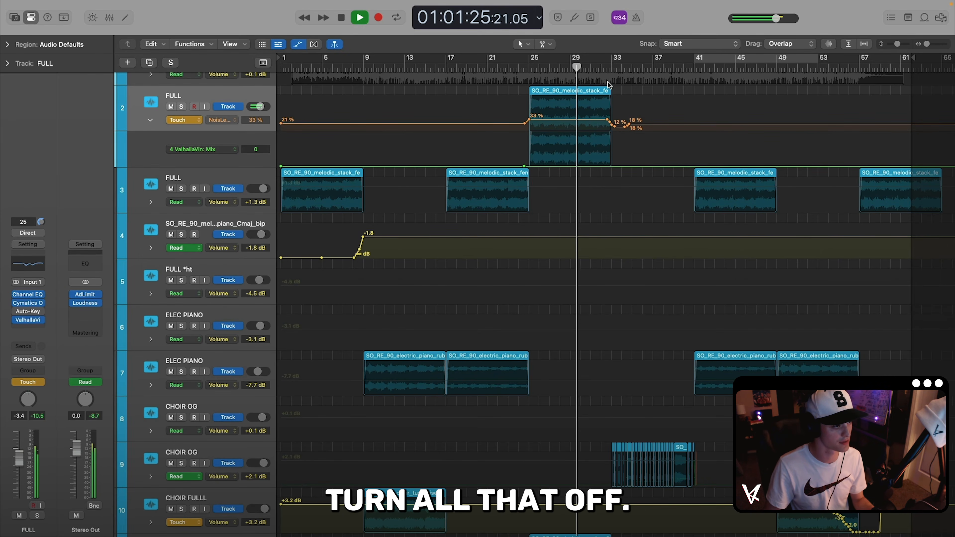
Play the last bars before the drop at bar 33 without the reverb Mix ramp.
{"action": "left_click", "coordinate": [597, 67]}
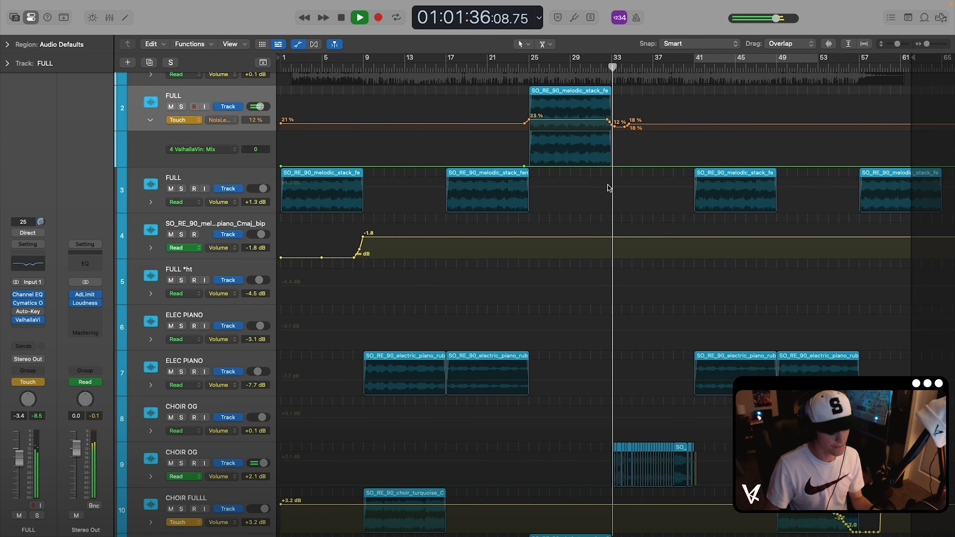
{"action": "key", "text": "space"}
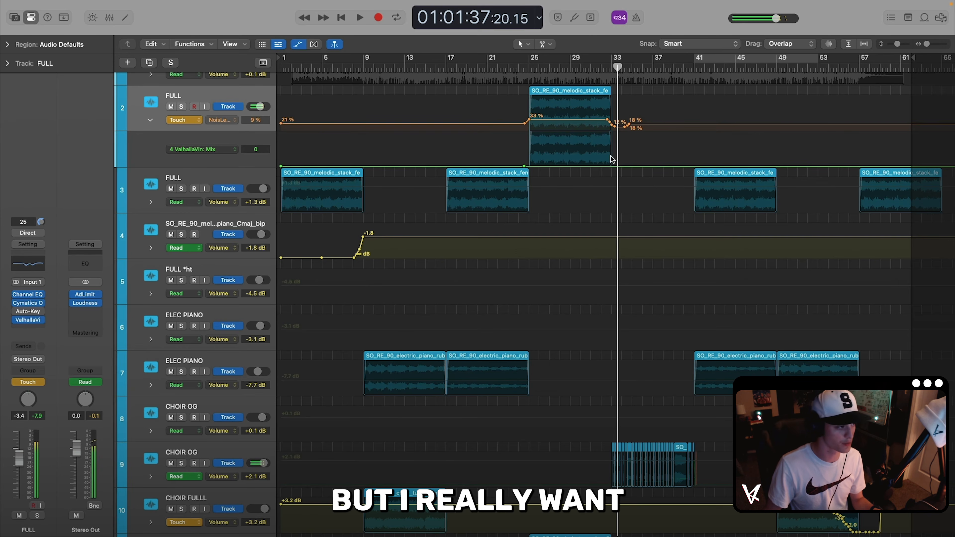
Undo the clearing of the FULL track's reverb Mix ramp and play the transition from just before bar 33.
{"action": "key", "text": "super+z"}
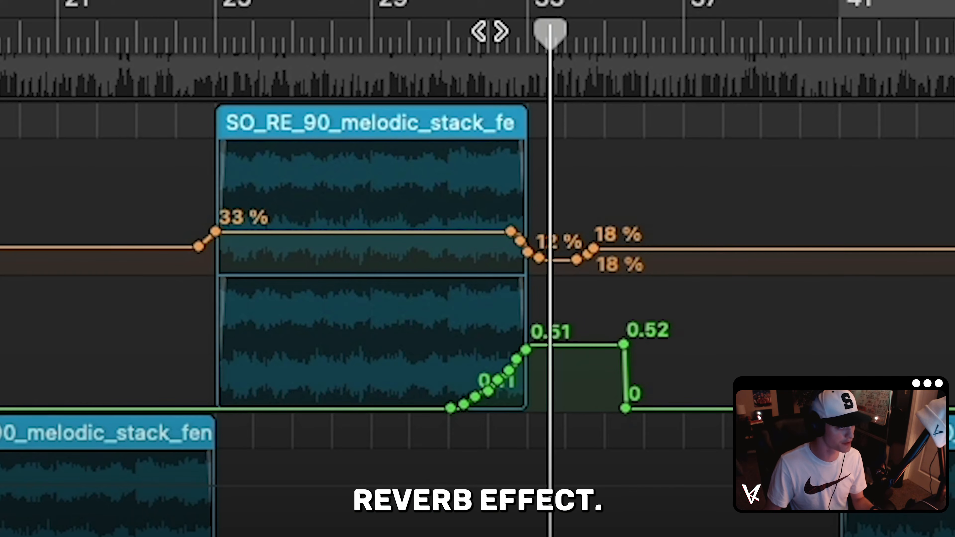
{"action": "left_click", "coordinate": [602, 68]}
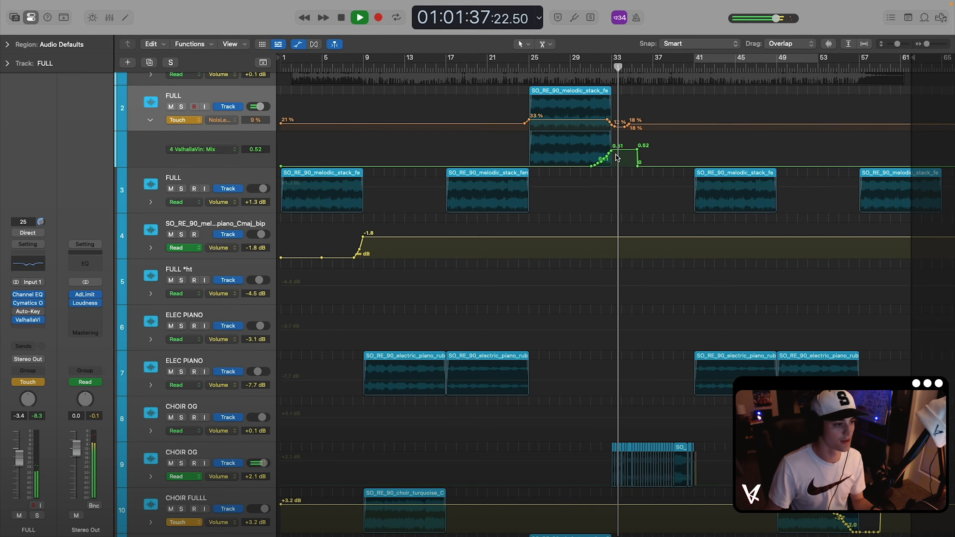
{"action": "key", "text": "space"}
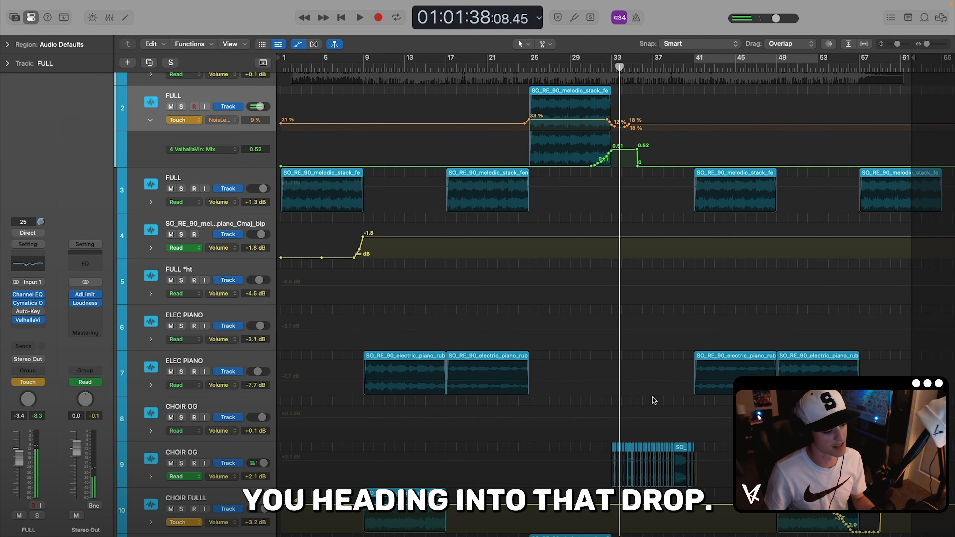
Set the FULL track's automation mode to Read.
{"action": "scroll", "coordinate": [655, 397], "scroll_direction": "down", "scroll_amount": 5}
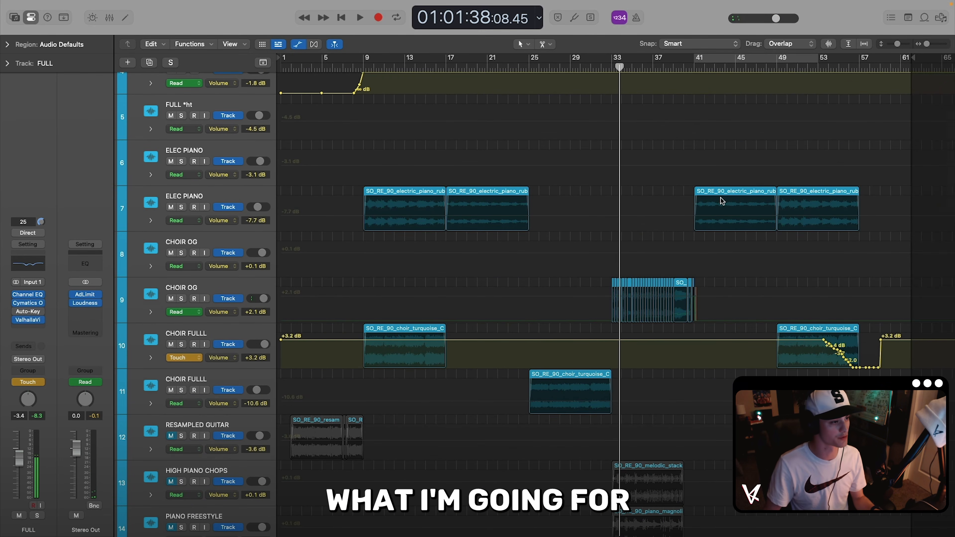
{"action": "scroll", "coordinate": [722, 201], "scroll_direction": "up", "scroll_amount": 6}
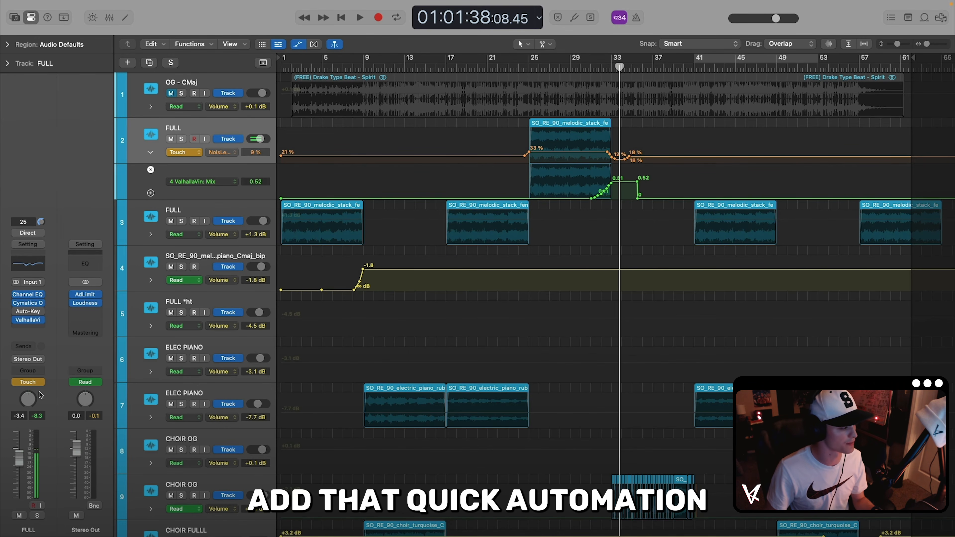
{"action": "left_click", "coordinate": [37, 382]}
{"action": "left_click", "coordinate": [38, 374]}
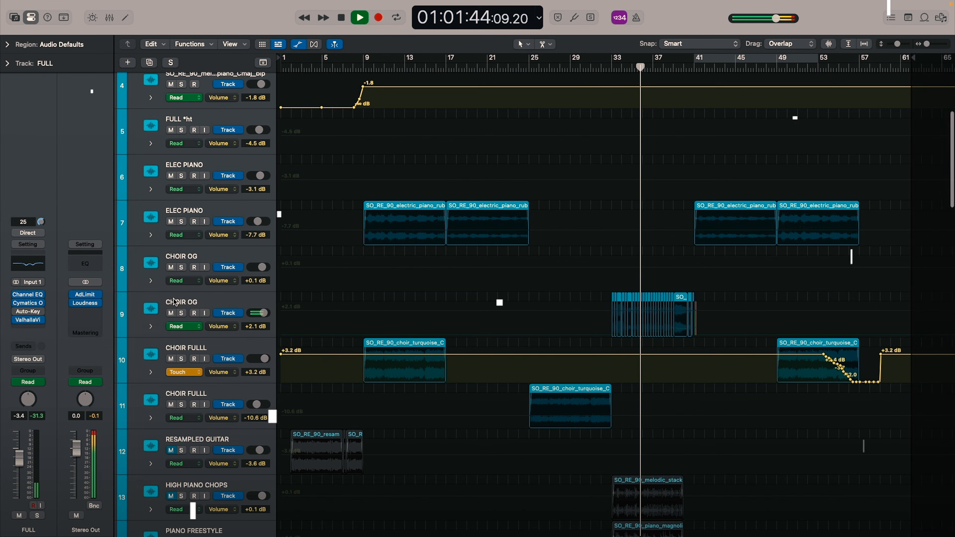
Expand the ValhallaVintageVerb Mix automation lane of the CHOIR OG track with the chopped regions and examine its curve between bars 33 and 41.
{"action": "left_click", "coordinate": [181, 306]}
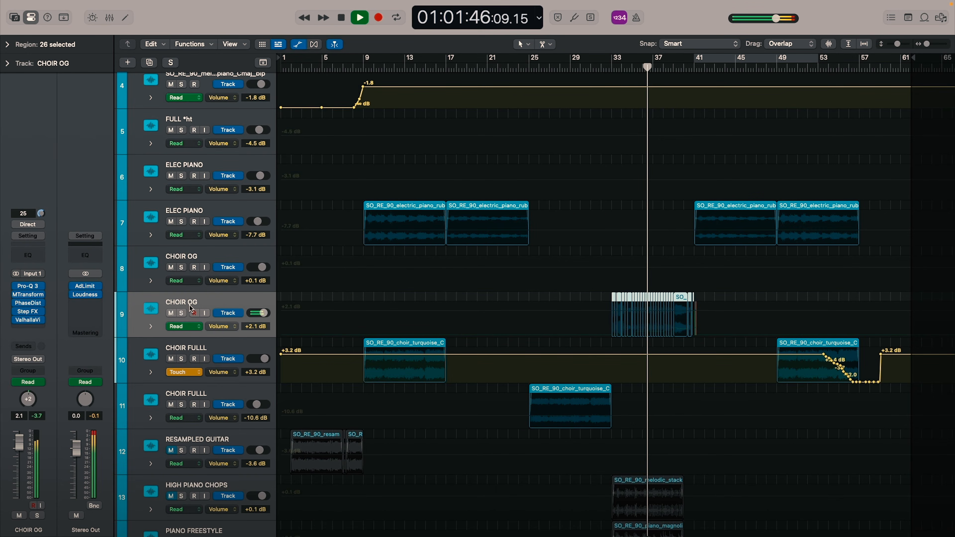
{"action": "left_click", "coordinate": [151, 326]}
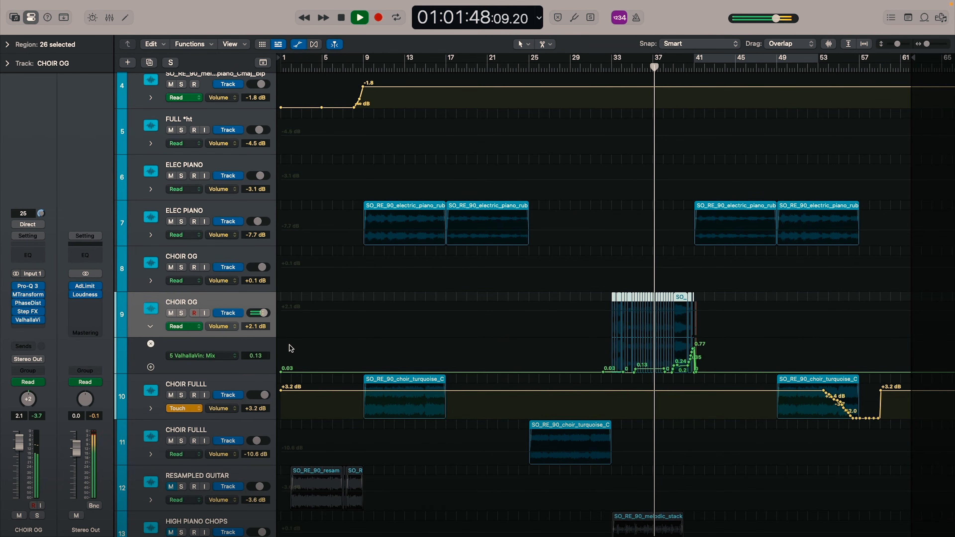
{"action": "left_click_drag", "start_coordinate": [926, 45], "coordinate": [932, 45]}
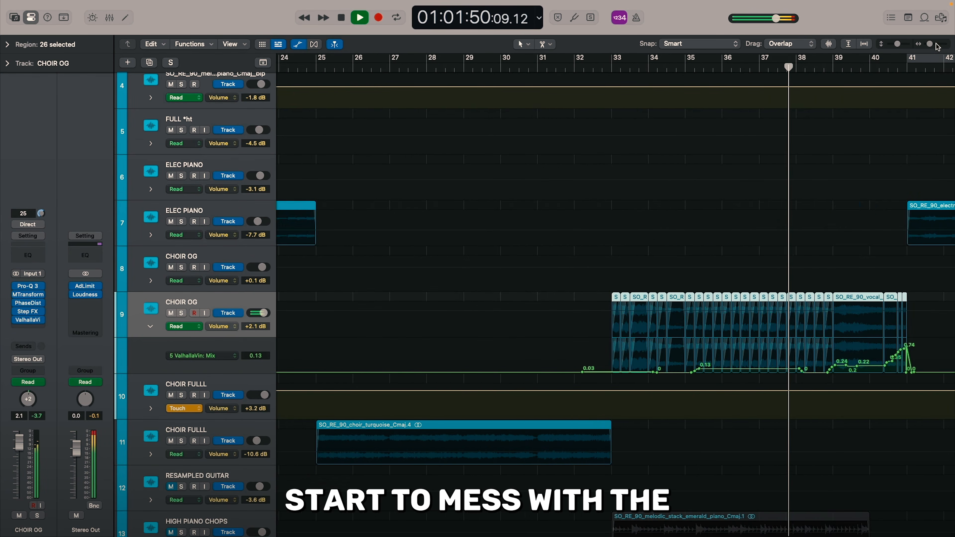
{"action": "scroll", "coordinate": [710, 329], "scroll_direction": "right", "scroll_amount": 8}
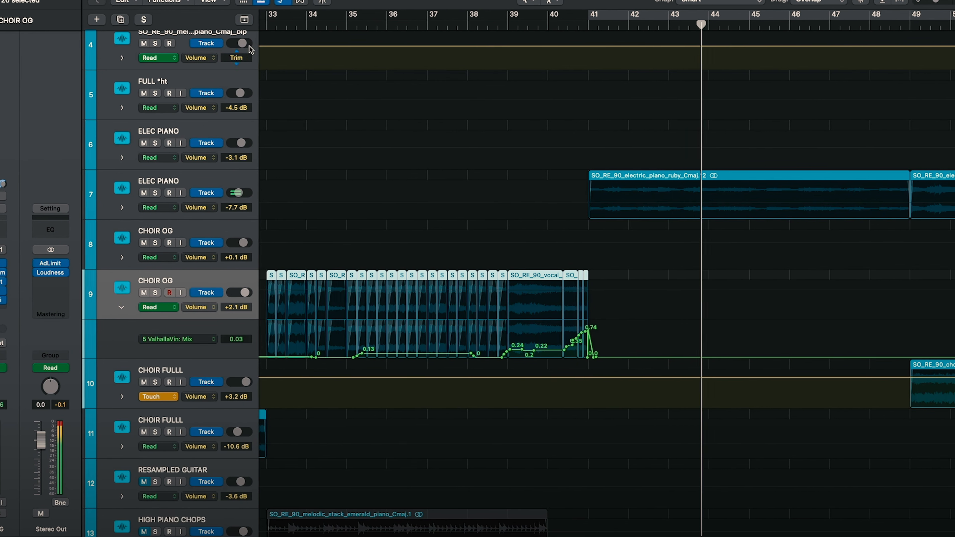
Hide the track automation and view the whole arrangement with all tracks.
{"action": "left_click", "coordinate": [282, 2]}
{"action": "left_click", "coordinate": [479, 87]}
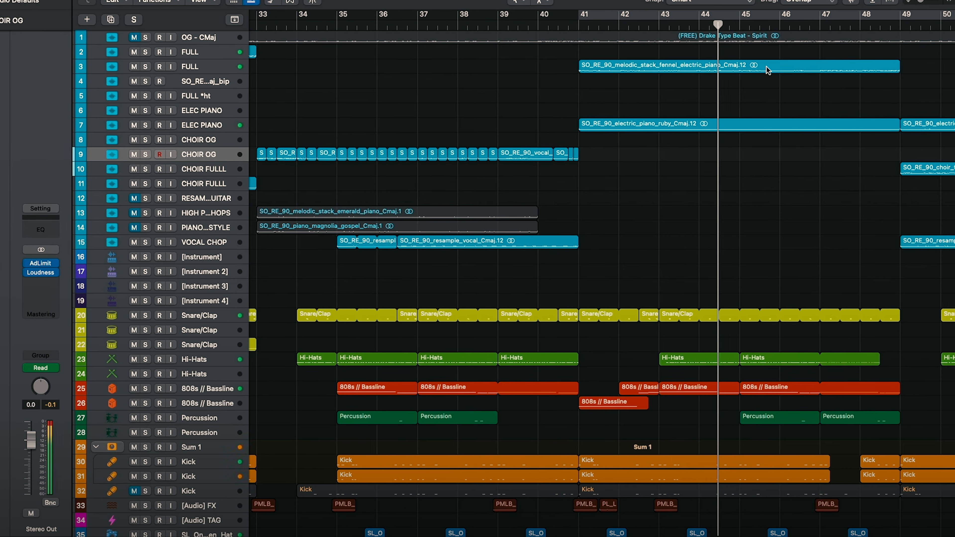
{"action": "left_click_drag", "start_coordinate": [954, 2], "coordinate": [908, 2]}
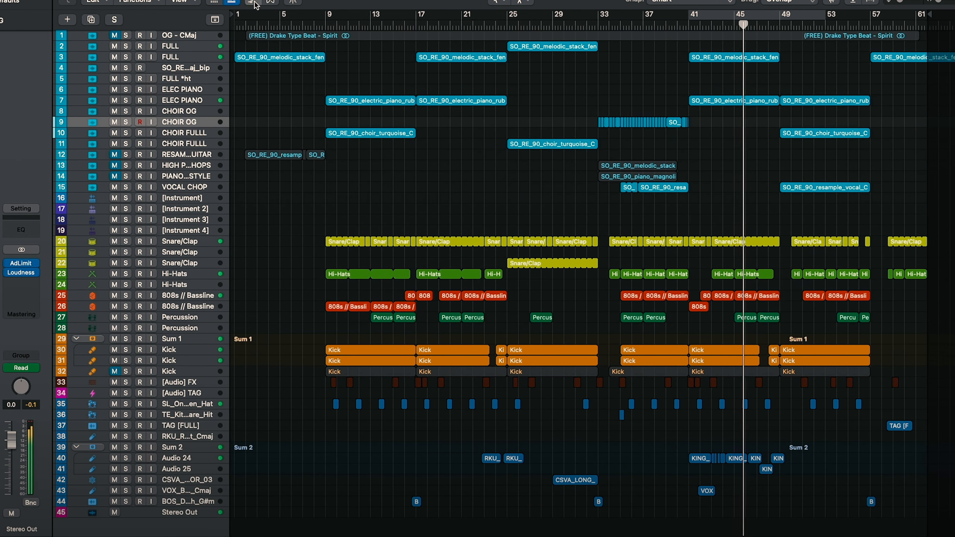
Show the track automation again and expand the VOCAL CHOP track's Pan and ValhallaVintageVerb Mix lanes.
{"action": "left_click", "coordinate": [254, 2]}
{"action": "scroll", "coordinate": [692, 238], "scroll_direction": "down", "scroll_amount": 5}
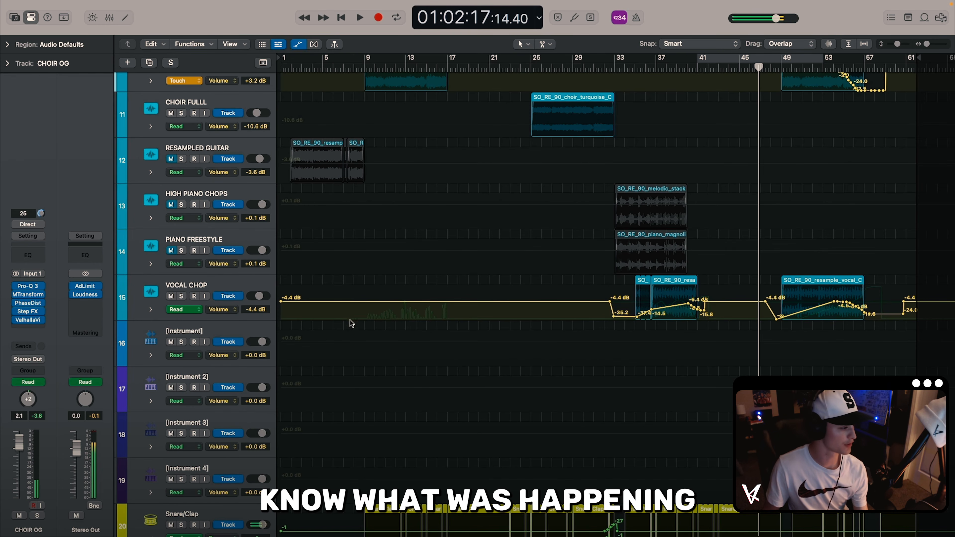
{"action": "left_click", "coordinate": [151, 310]}
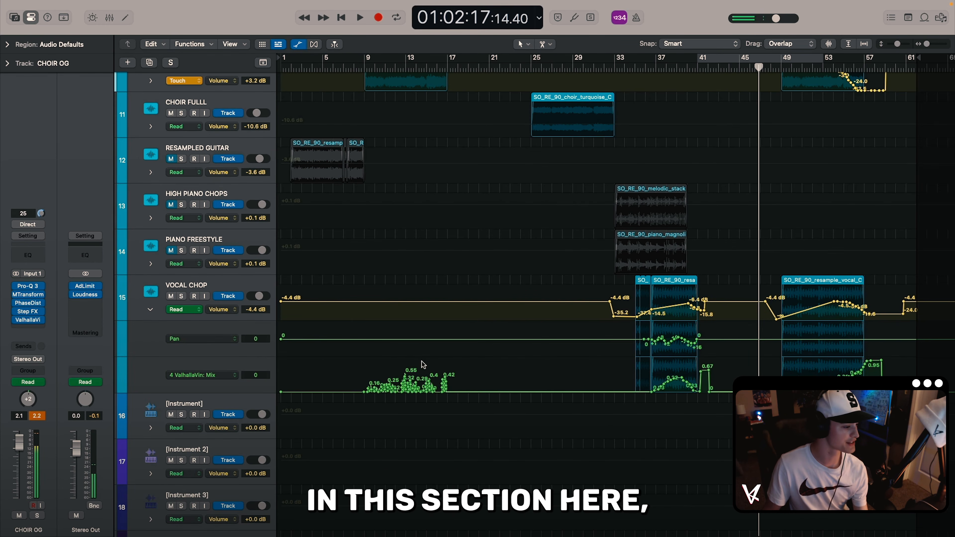
Select the VOCAL CHOP track and play its last section through to hear the volume and reverb Mix automation.
{"action": "scroll", "coordinate": [811, 346], "scroll_direction": "down", "scroll_amount": 10}
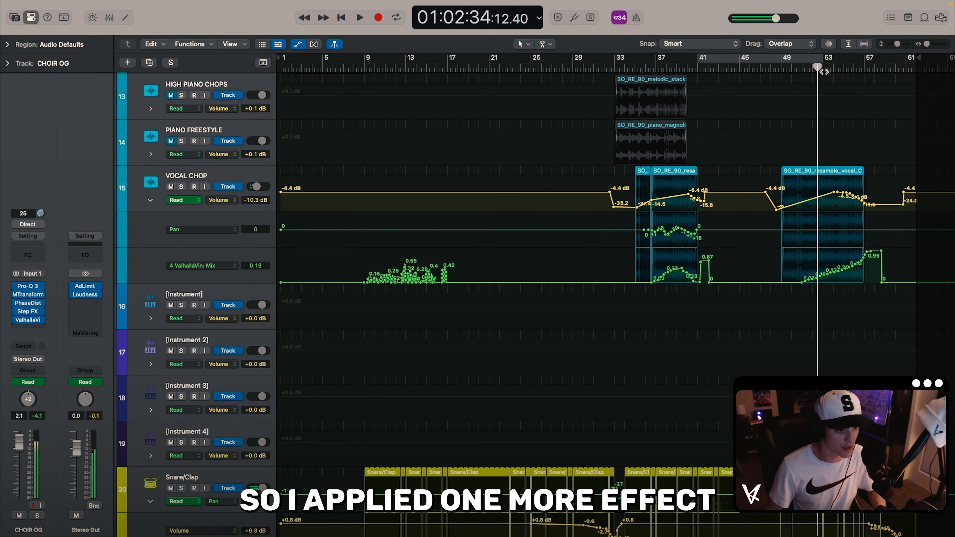
{"action": "left_click", "coordinate": [227, 191]}
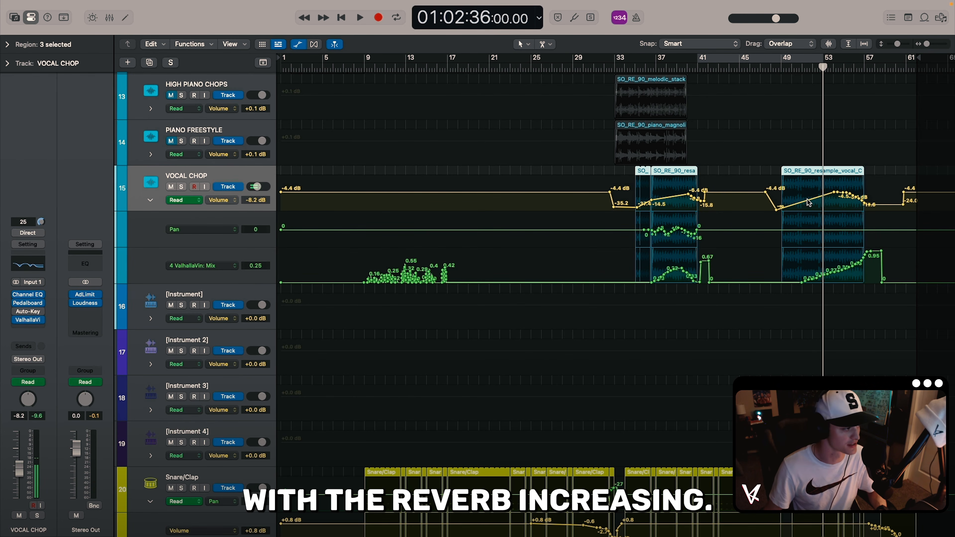
{"action": "key", "text": "space"}
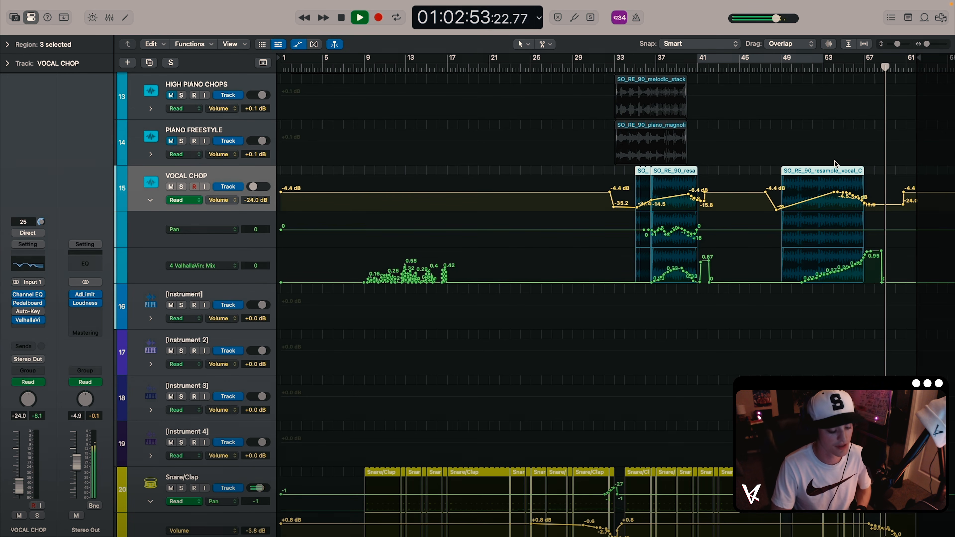
{"action": "key", "text": "space"}
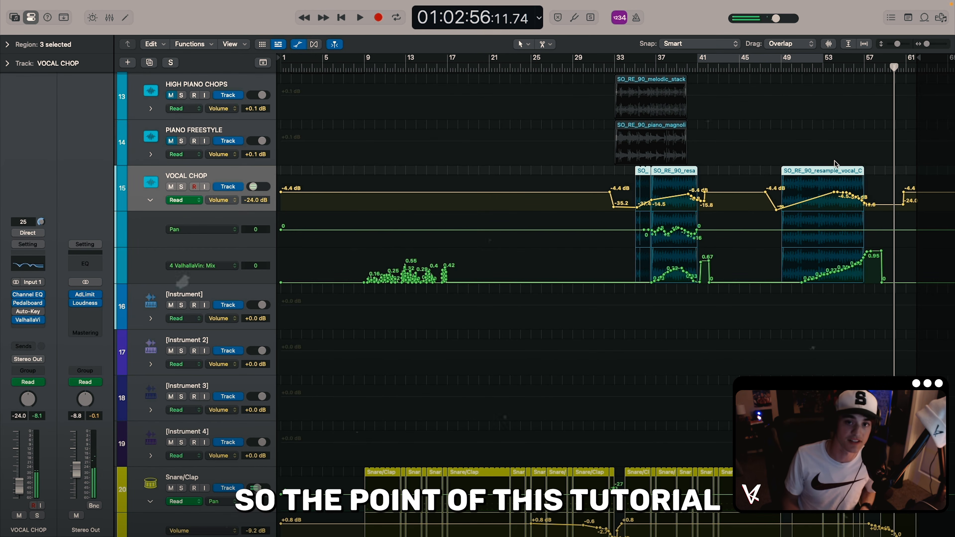